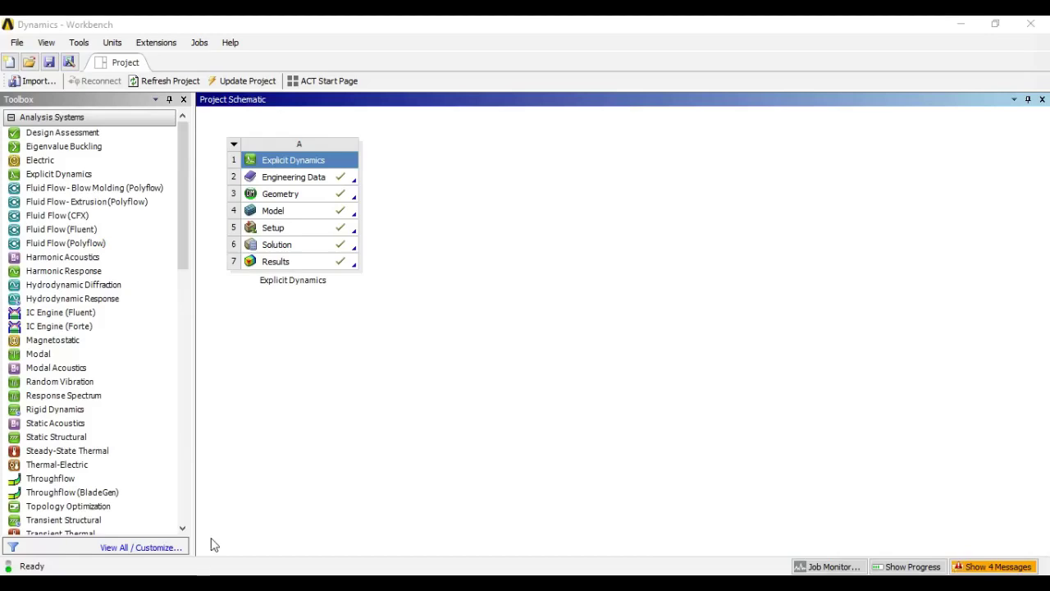
# Edit the Model cell (A4) from the Project Schematic to launch Mechanical
pyautogui.click(294, 214)
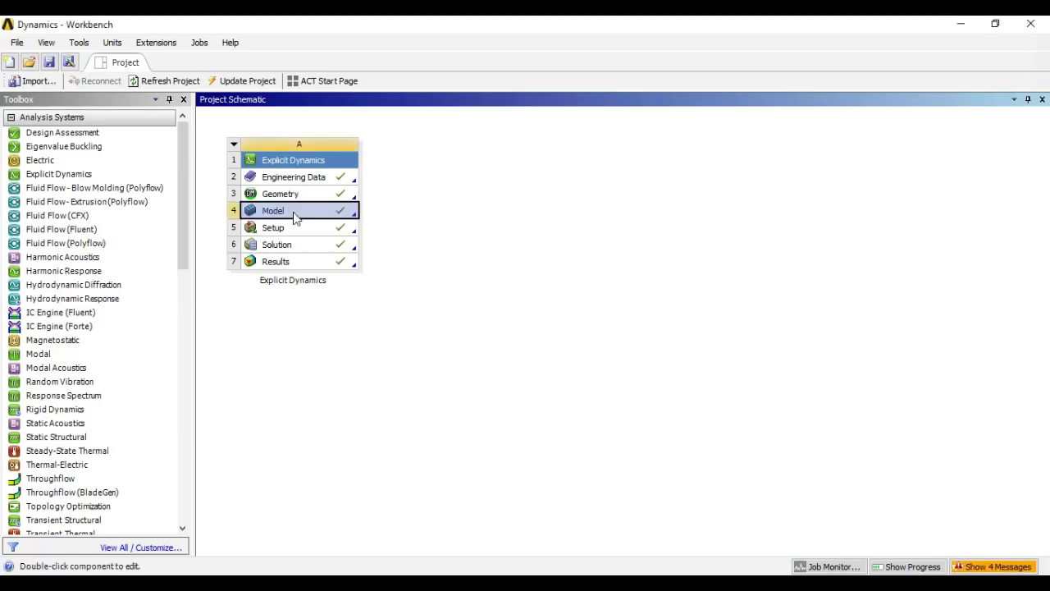
pyautogui.rightClick(294, 214)
pyautogui.click(319, 221)
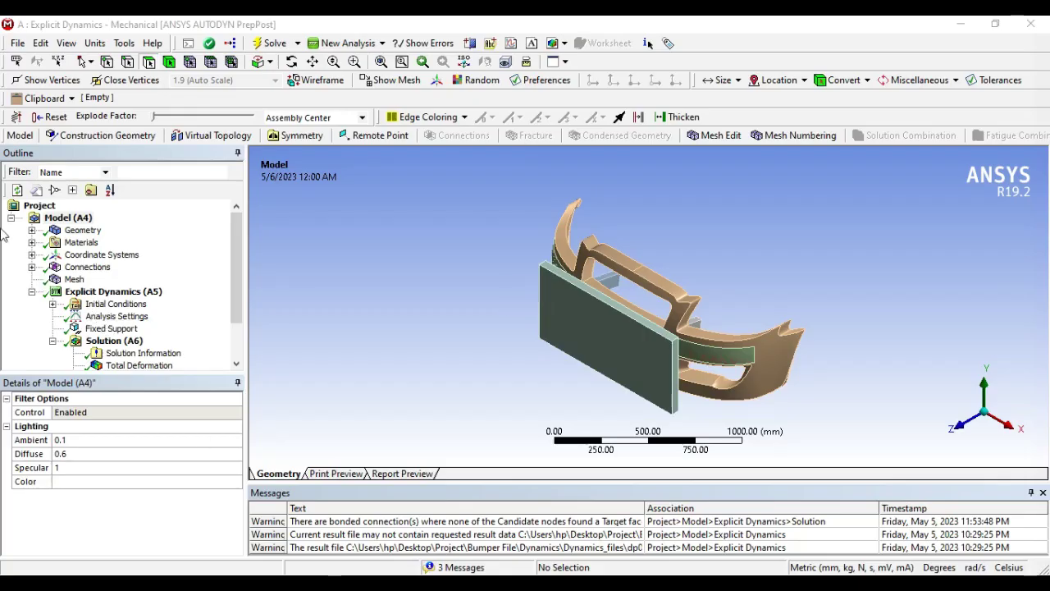
# Expand Geometry and inspect the two Part3.STEP bodies and the Part6.STEP body
pyautogui.click(32, 231)
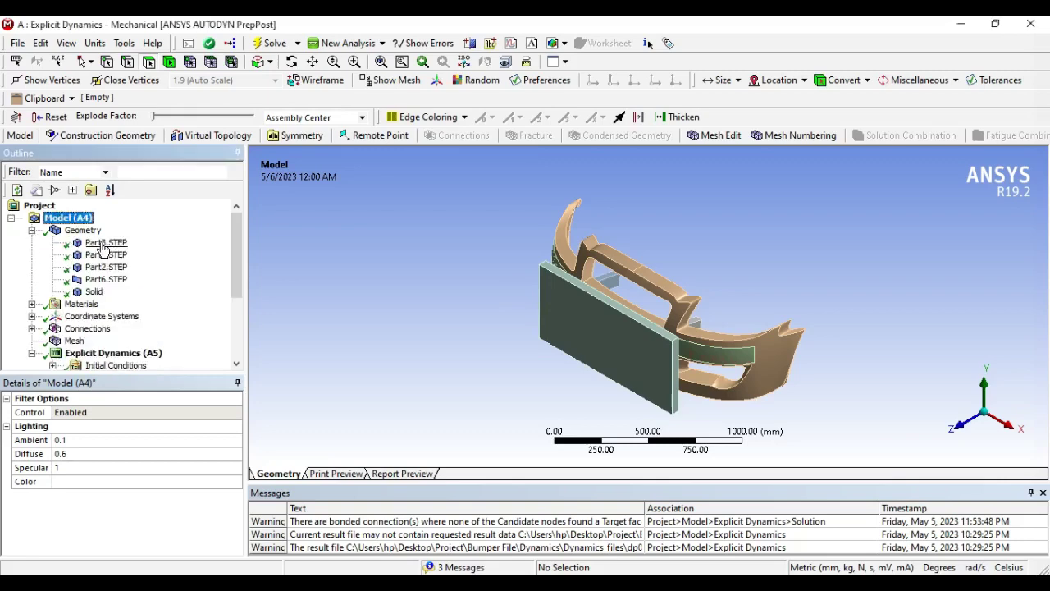
pyautogui.click(102, 280)
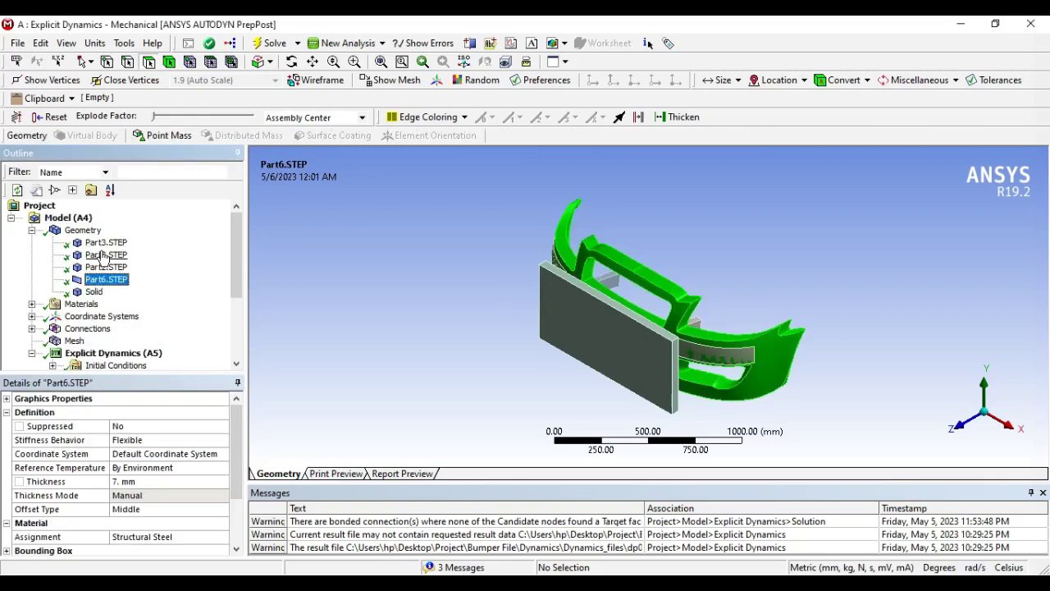
pyautogui.click(102, 244)
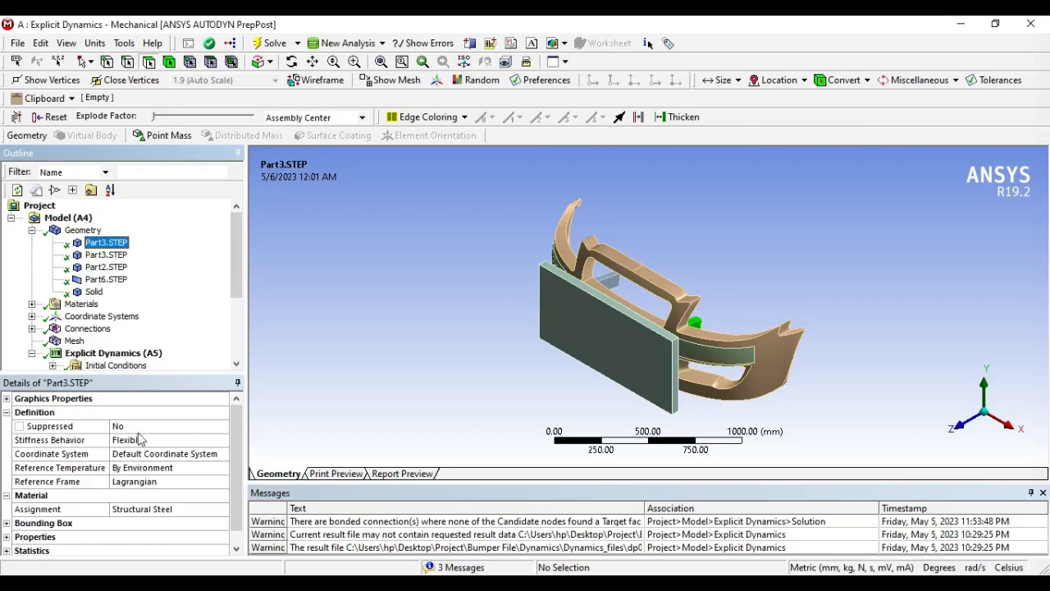
pyautogui.click(107, 256)
pyautogui.click(106, 280)
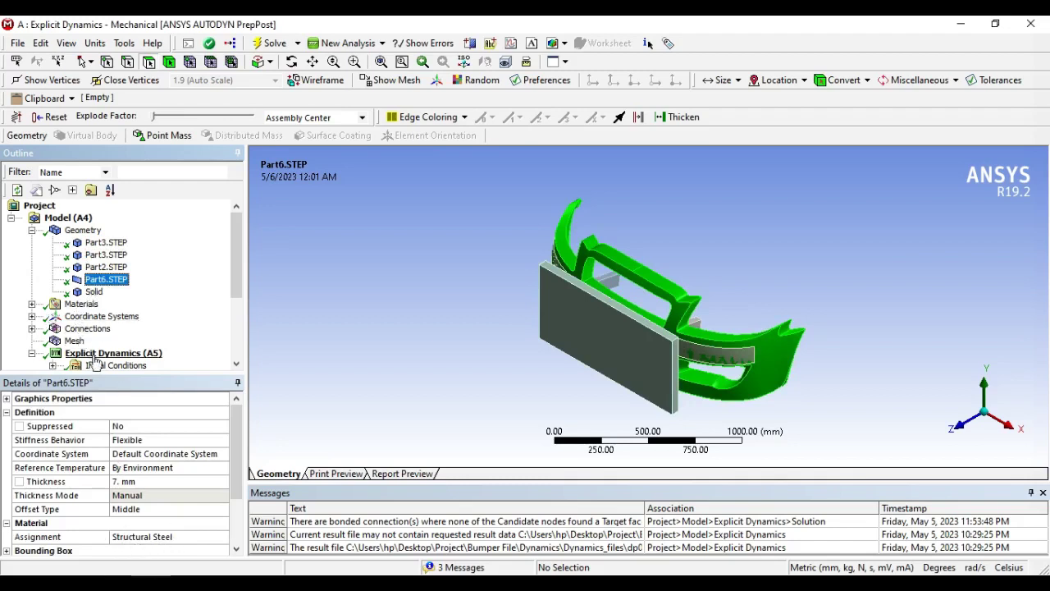
# Review the Materials list, then expand Coordinate Systems and Connections to show the contacts
pyautogui.click(32, 304)
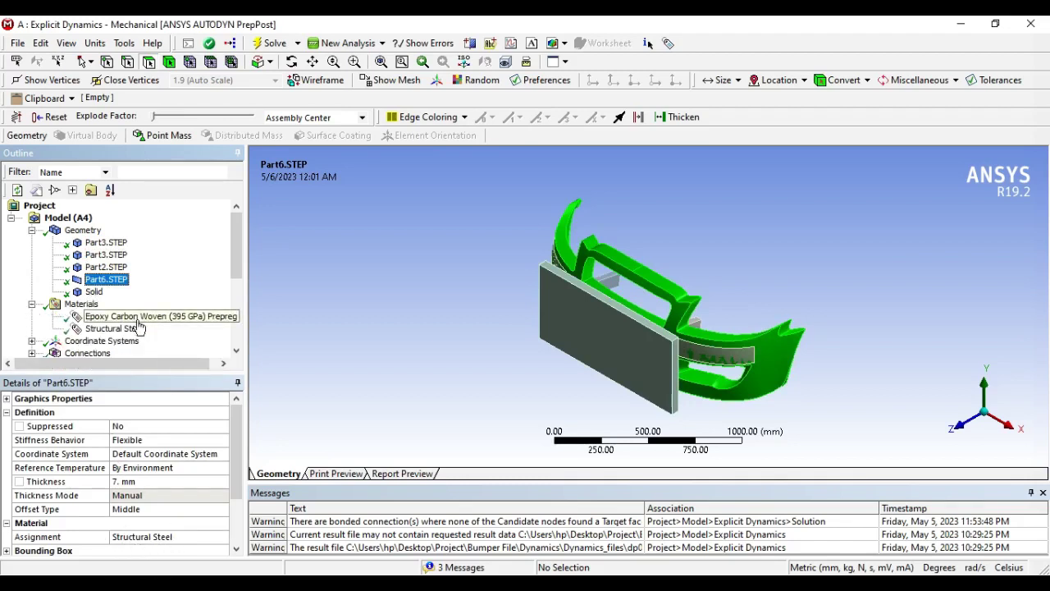
pyautogui.scroll(-1, 138, 327)
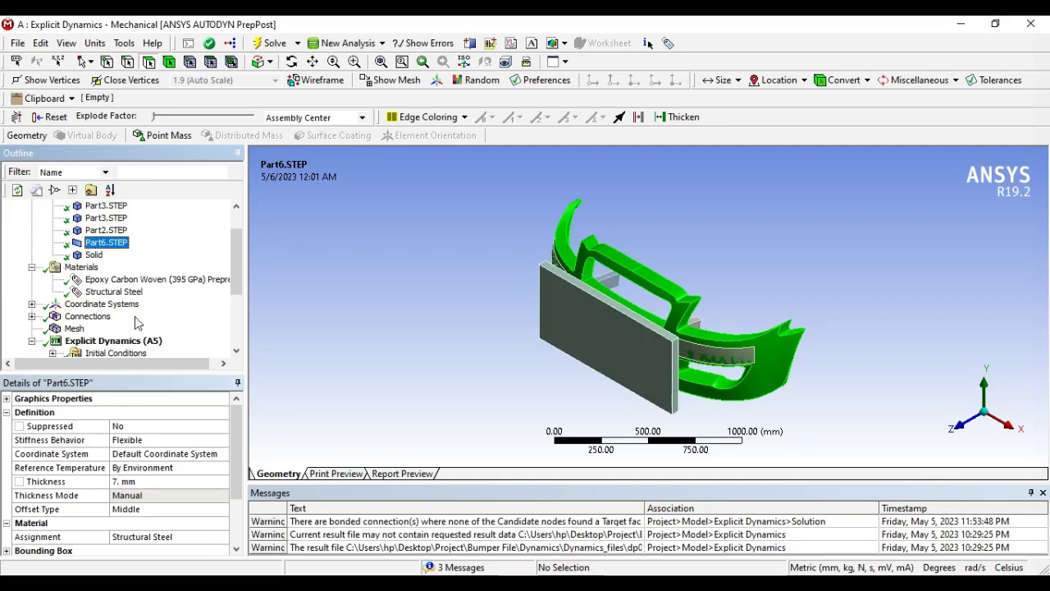
pyautogui.click(32, 268)
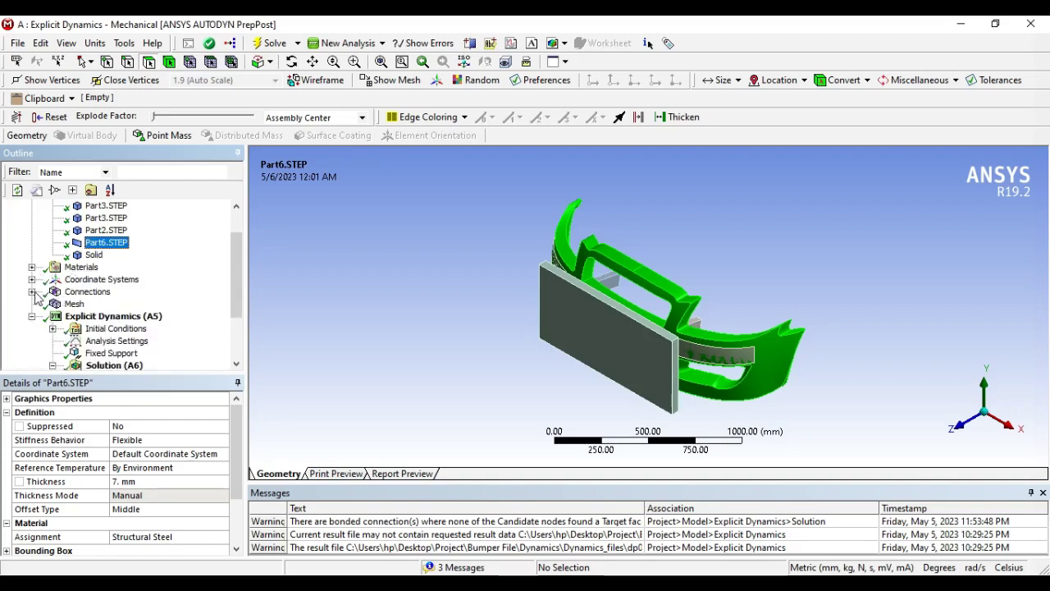
pyautogui.click(31, 280)
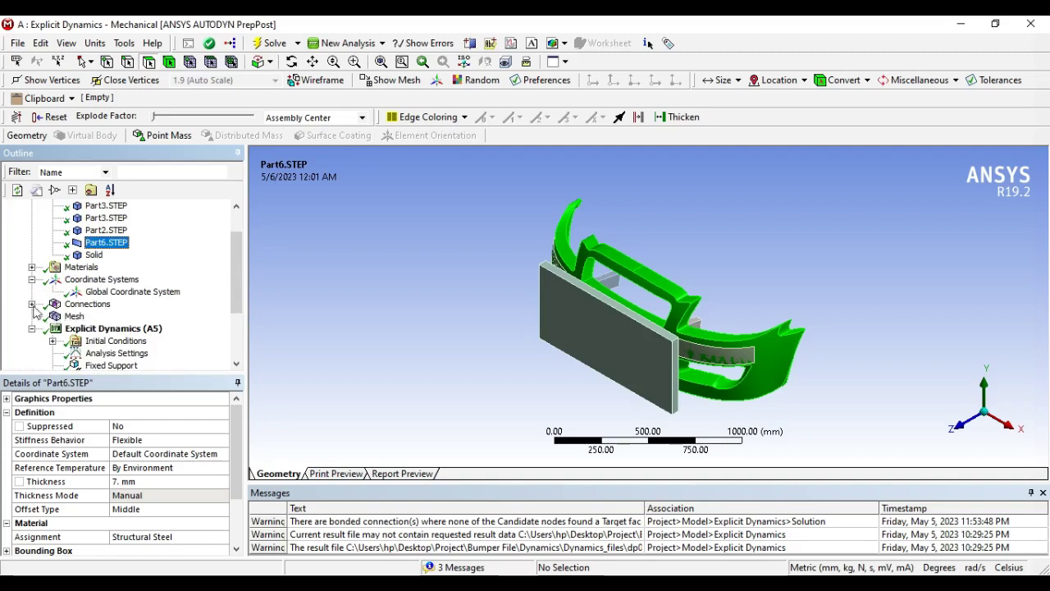
pyautogui.click(31, 303)
pyautogui.scroll(-2, 90, 310)
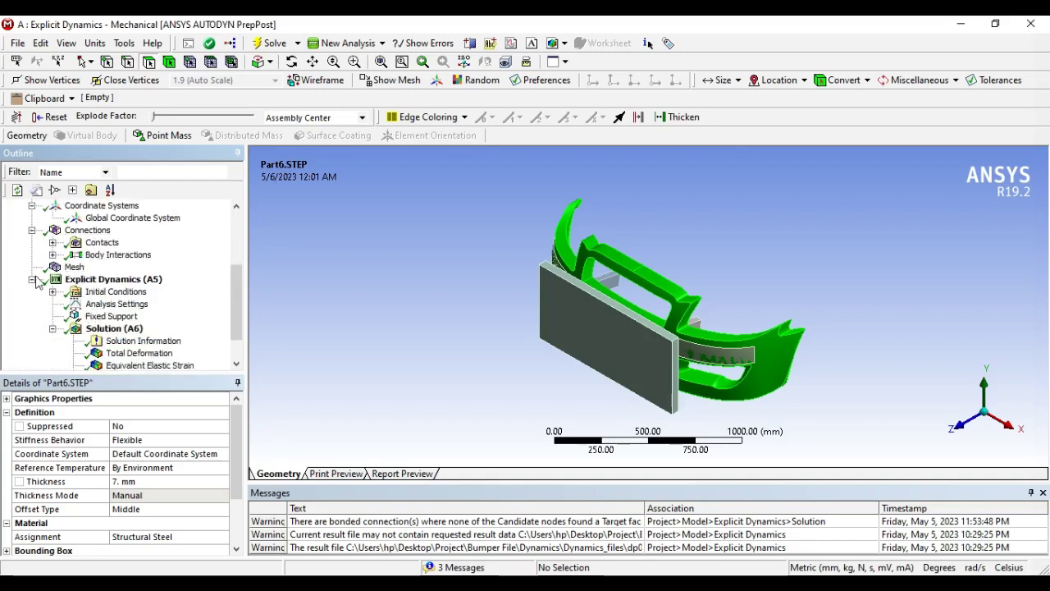
pyautogui.scroll(-1, 108, 322)
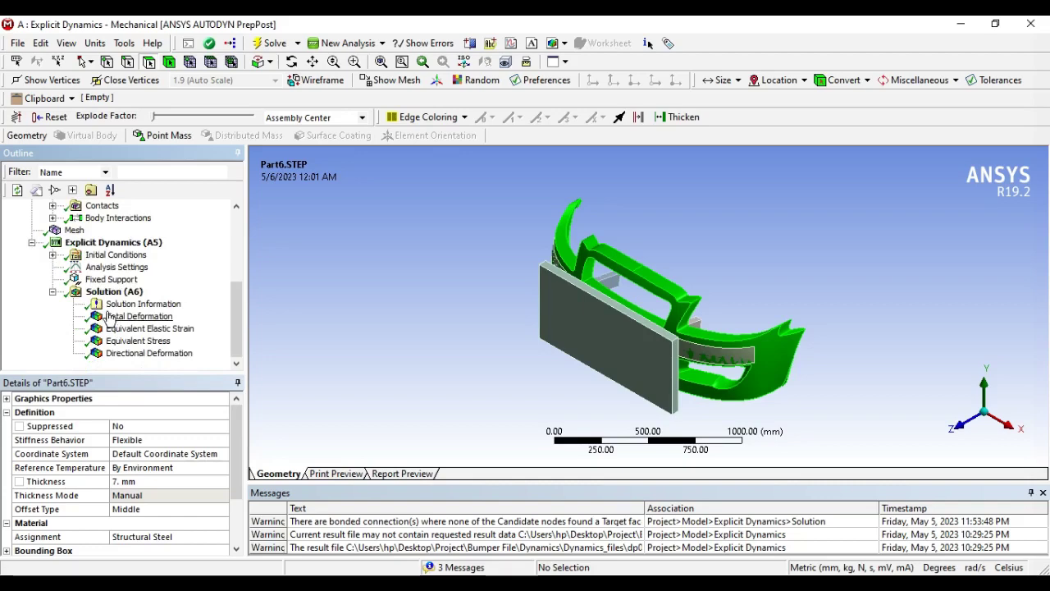
# Review the Analysis Settings, Initial Conditions and the wall's Fixed Support
pyautogui.click(114, 272)
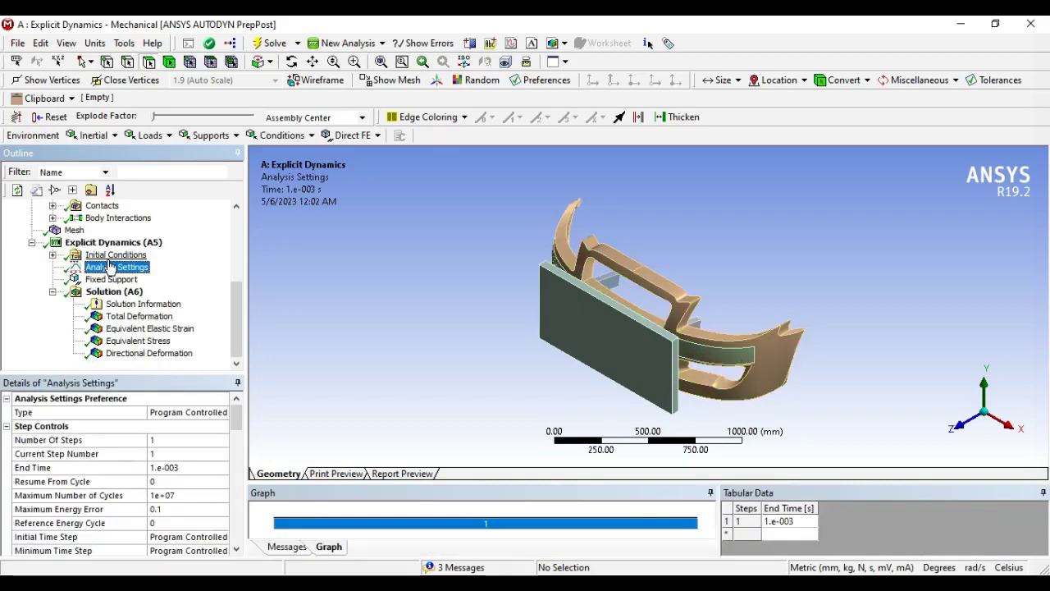
pyautogui.click(114, 259)
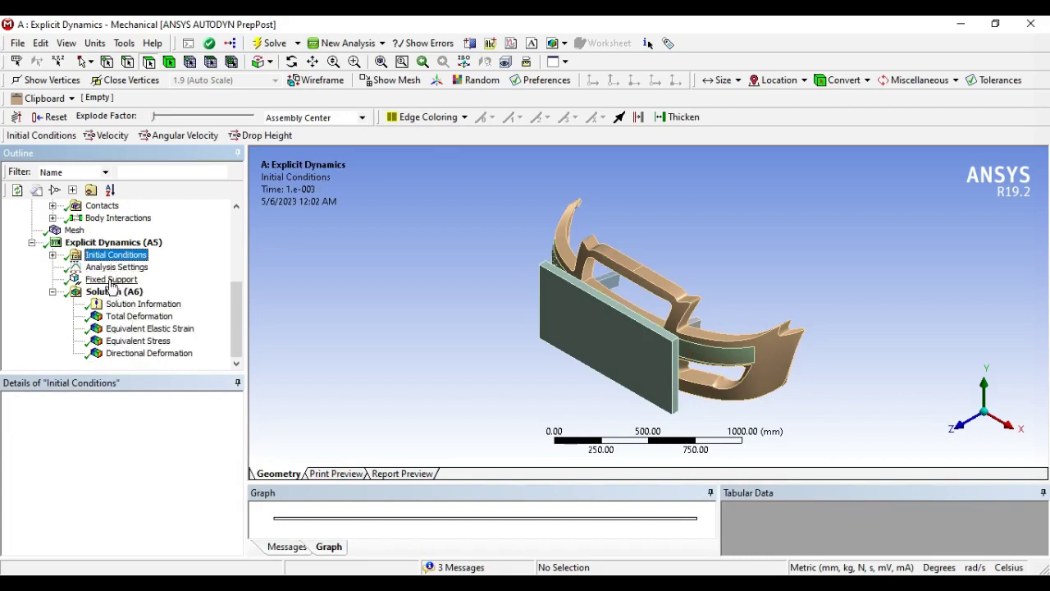
pyautogui.click(113, 281)
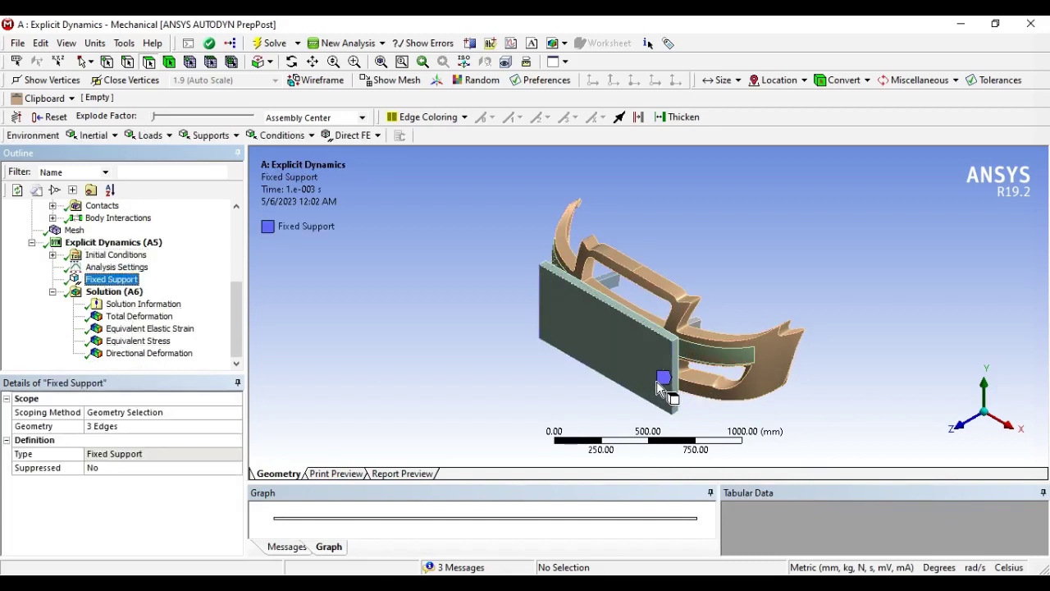
# Expand Initial Conditions to view the bumper's 120000 mm/s Z velocity
pyautogui.click(105, 259)
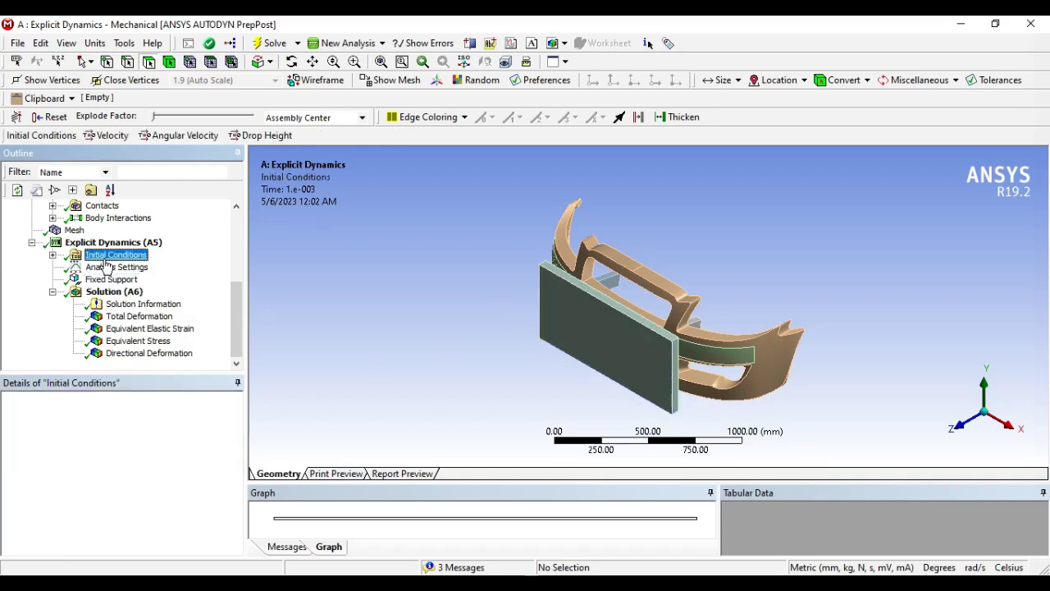
pyautogui.click(52, 255)
pyautogui.click(117, 281)
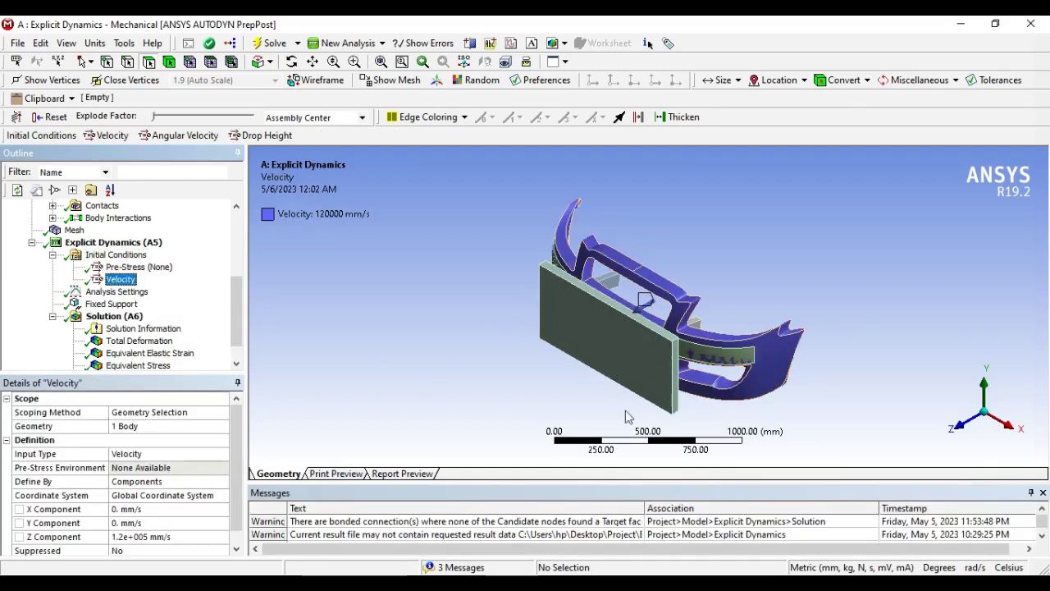
pyautogui.click(121, 342)
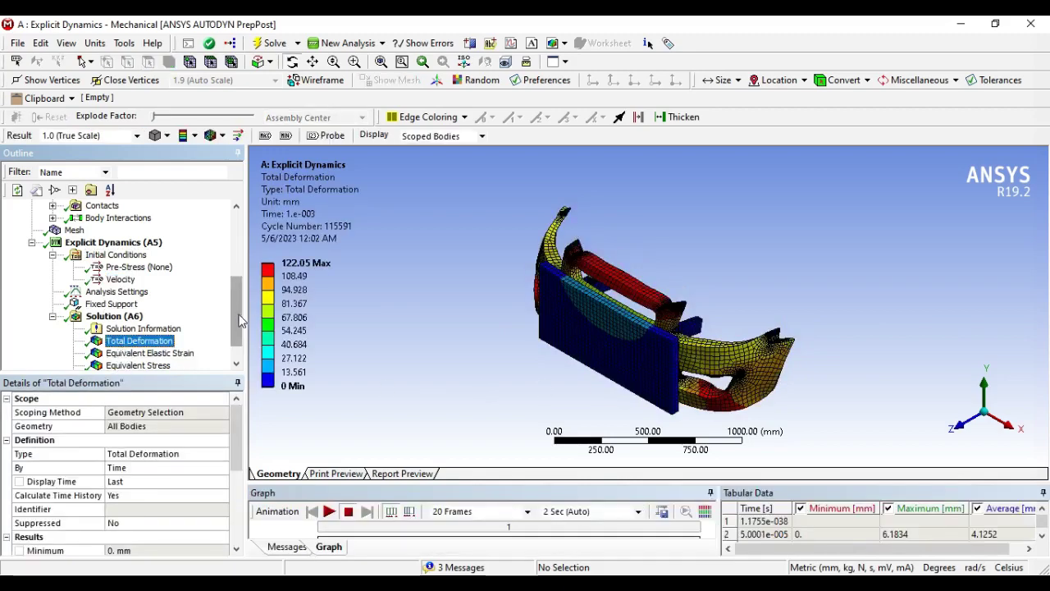
# Play the Total Deformation animation while orbiting the view, then stop it at the end
pyautogui.scroll(-1, 236, 320)
pyautogui.click(329, 511)
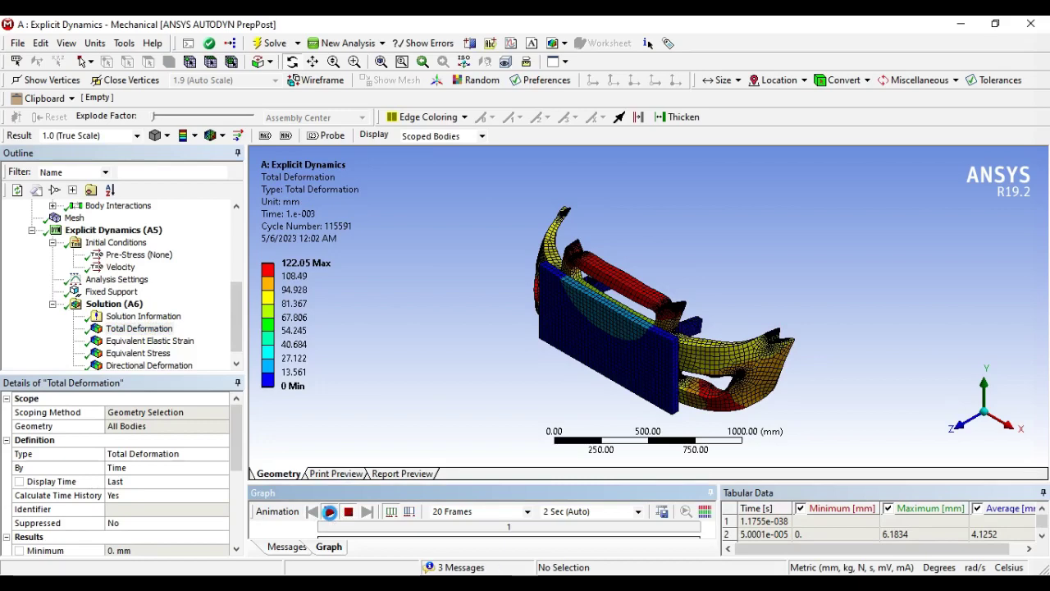
pyautogui.moveTo(459, 410)
pyautogui.mouseDown(button='middle')
pyautogui.moveTo(544, 409)
pyautogui.moveTo(529, 408)
pyautogui.mouseUp(button='middle')
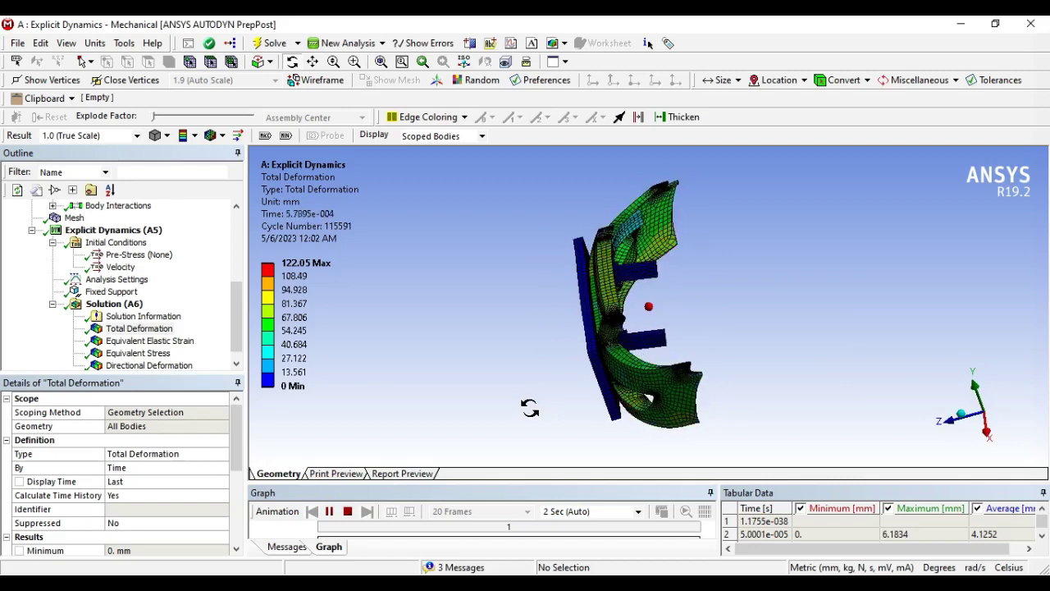
pyautogui.moveTo(529, 408)
pyautogui.mouseDown(button='middle')
pyautogui.moveTo(557, 386)
pyautogui.moveTo(664, 416)
pyautogui.moveTo(534, 410)
pyautogui.moveTo(831, 417)
pyautogui.moveTo(755, 410)
pyautogui.mouseUp(button='middle')
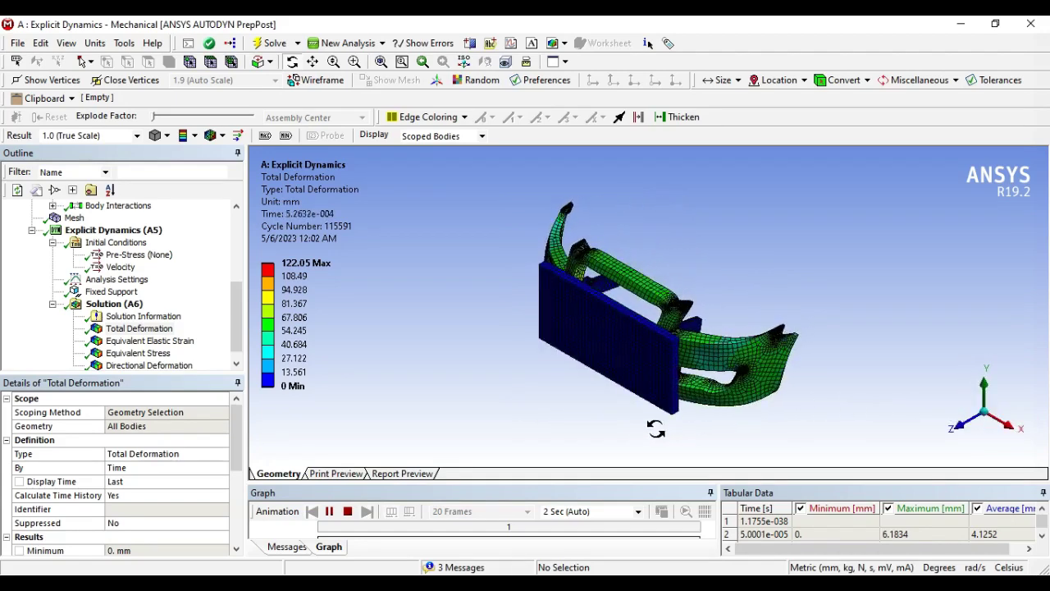
pyautogui.click(330, 517)
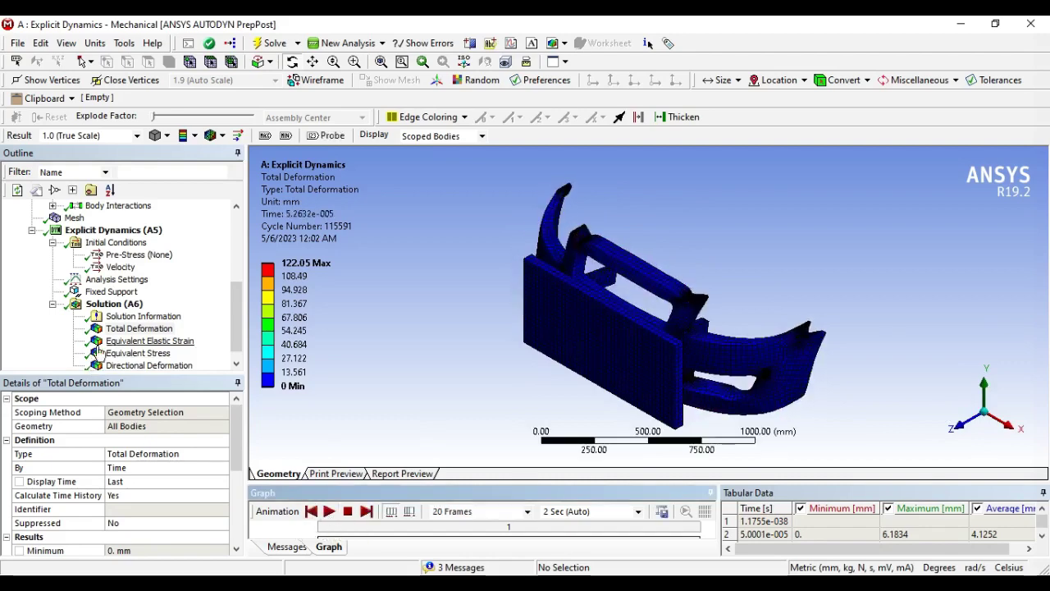
pyautogui.click(133, 340)
pyautogui.click(328, 511)
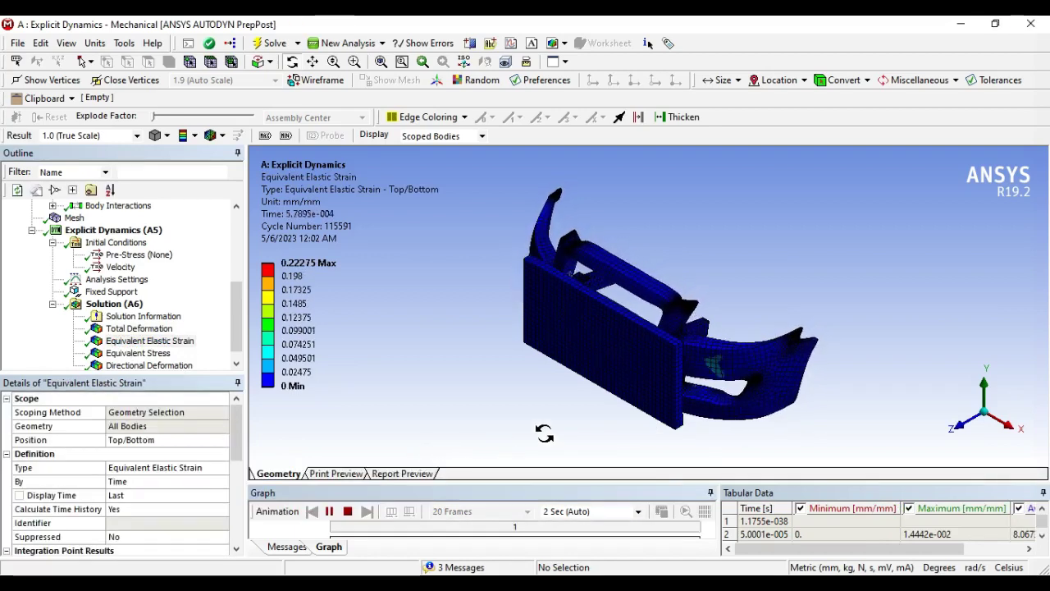
# Orbit the animating elastic strain contour to side-on and oblique top views, then pause it
pyautogui.moveTo(537, 424)
pyautogui.mouseDown()
pyautogui.moveTo(478, 398)
pyautogui.moveTo(446, 422)
pyautogui.mouseUp()
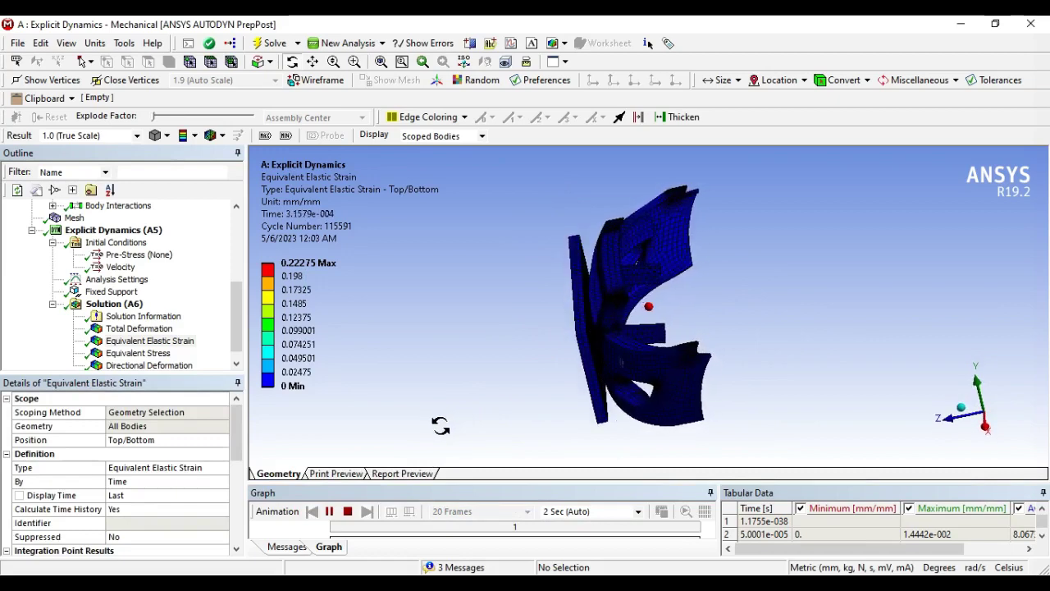
pyautogui.moveTo(440, 425)
pyautogui.mouseDown()
pyautogui.moveTo(487, 415)
pyautogui.moveTo(542, 430)
pyautogui.moveTo(534, 403)
pyautogui.moveTo(565, 422)
pyautogui.moveTo(480, 359)
pyautogui.moveTo(467, 377)
pyautogui.mouseUp()
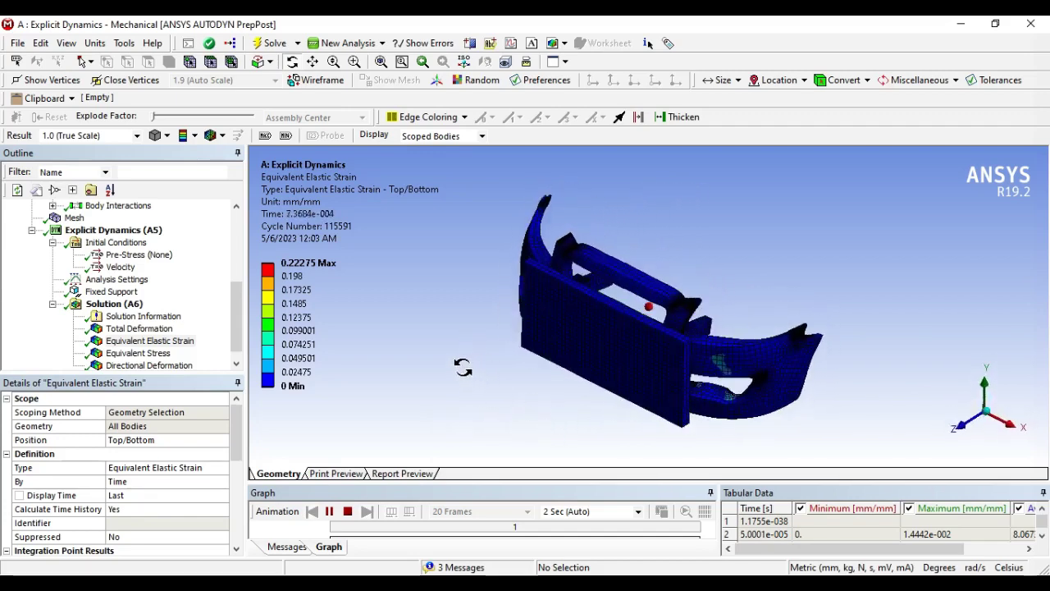
pyautogui.click(329, 511)
pyautogui.click(138, 353)
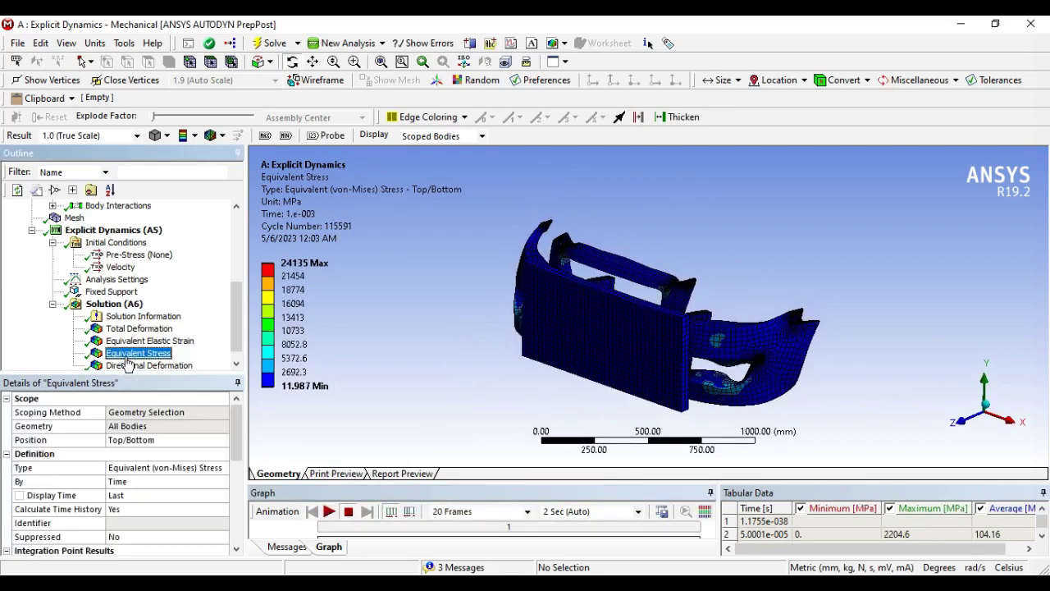
# Animate the Equivalent (von-Mises) Stress result while rotating the model slightly, then stop
pyautogui.click(329, 511)
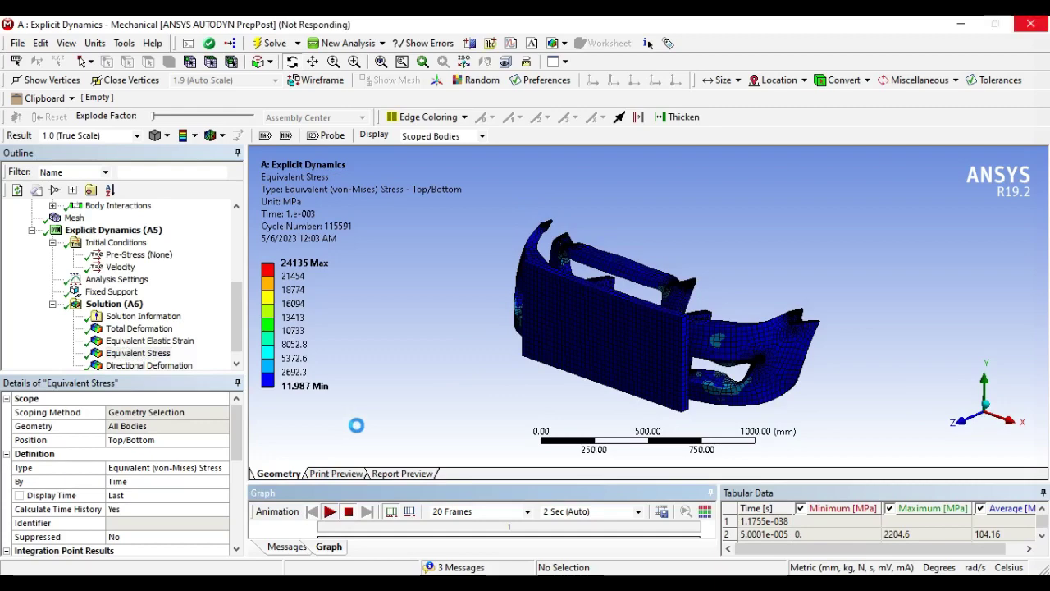
pyautogui.moveTo(356, 425)
pyautogui.mouseDown()
pyautogui.moveTo(457, 397)
pyautogui.moveTo(424, 395)
pyautogui.mouseUp()
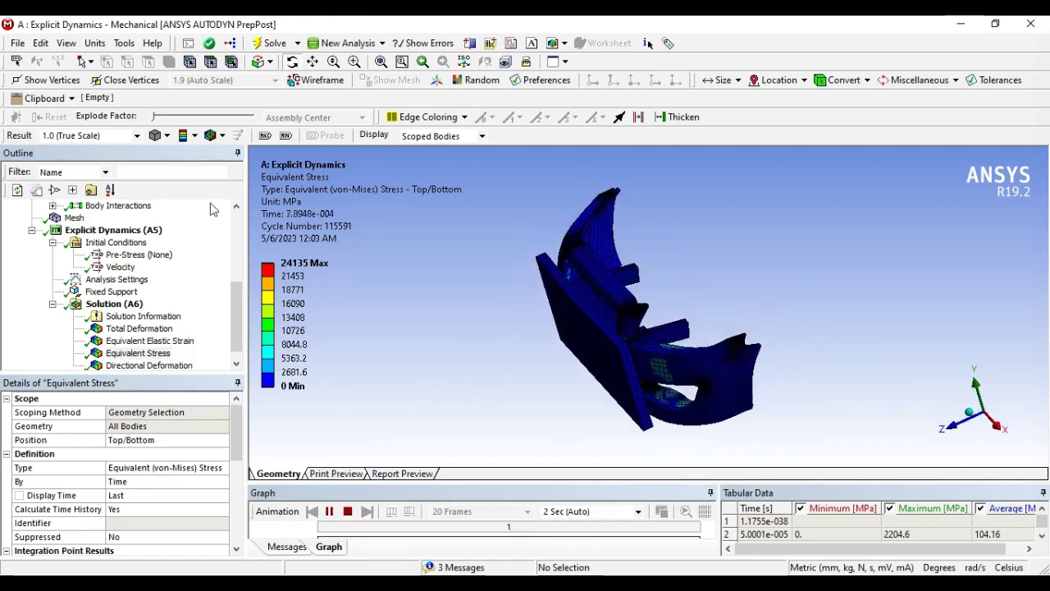
pyautogui.click(345, 512)
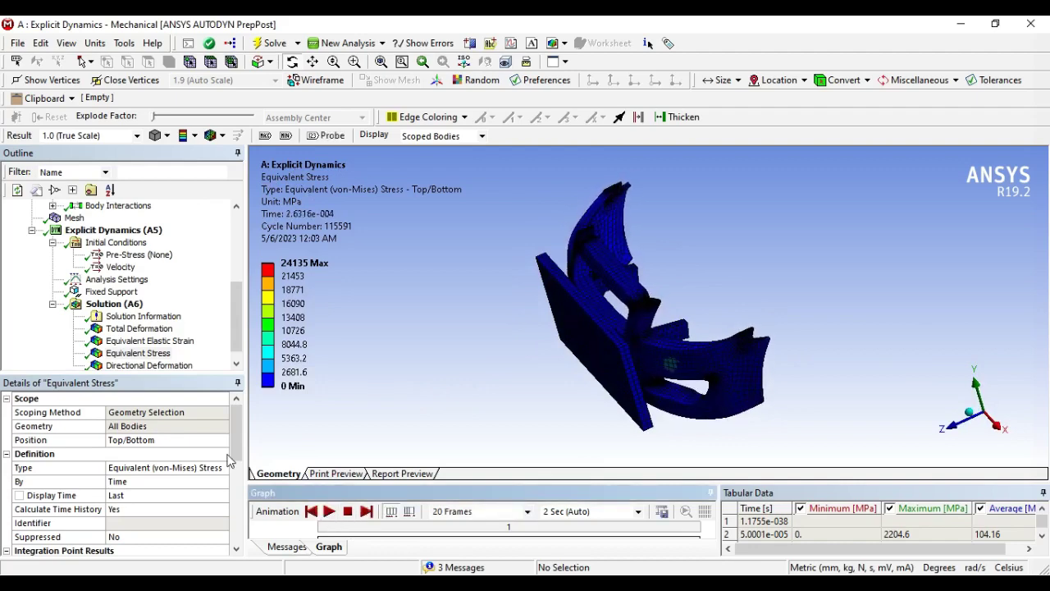
# Play the Z-axis Directional Deformation animation (-21.199 to 121.6 mm) from an isometric view
pyautogui.click(155, 369)
pyautogui.moveTo(355, 439); pyautogui.dragTo(348, 467)
pyautogui.click(330, 512)
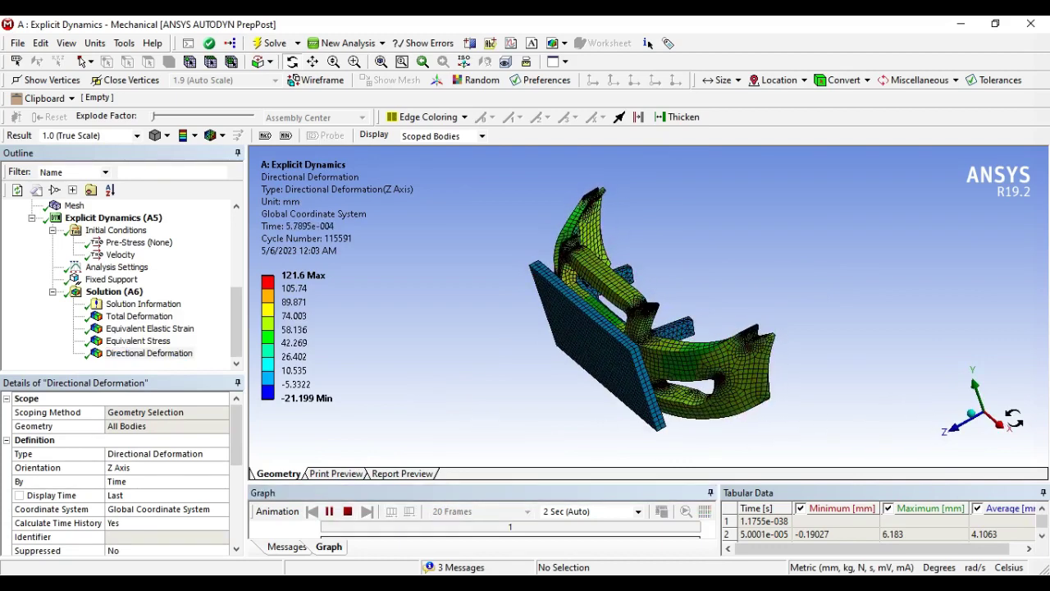
pyautogui.click(972, 412)
# Orbit the animating Z deformation, pause it at 9.4737e-004 s, and generate the report preview
pyautogui.moveTo(719, 353)
pyautogui.mouseDown()
pyautogui.moveTo(653, 364)
pyautogui.moveTo(703, 425)
pyautogui.moveTo(632, 408)
pyautogui.mouseUp()
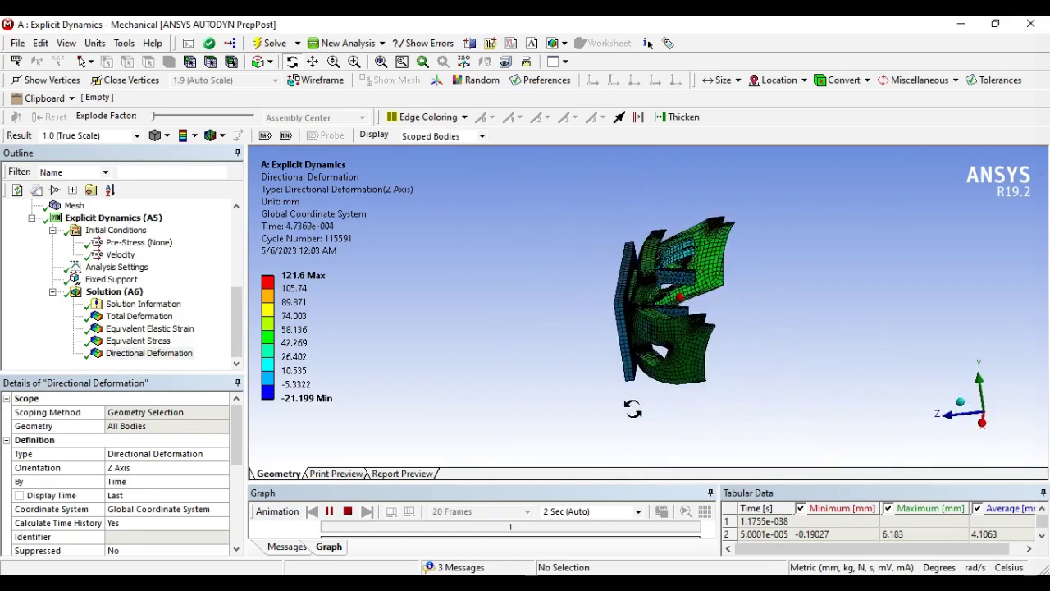
pyautogui.moveTo(634, 413)
pyautogui.mouseDown()
pyautogui.moveTo(645, 428)
pyautogui.moveTo(699, 306)
pyautogui.mouseUp()
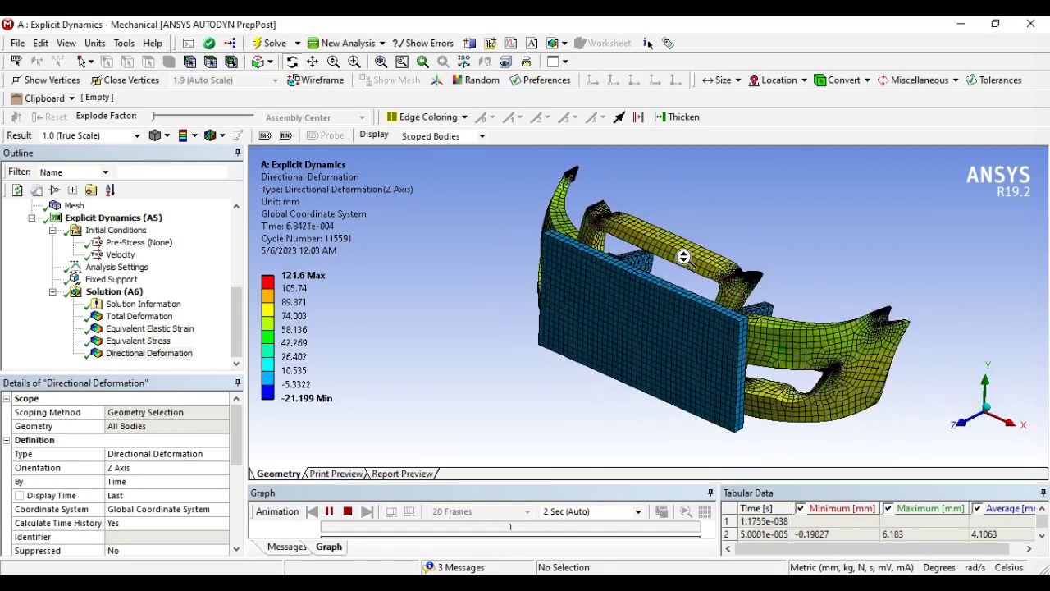
pyautogui.click(329, 515)
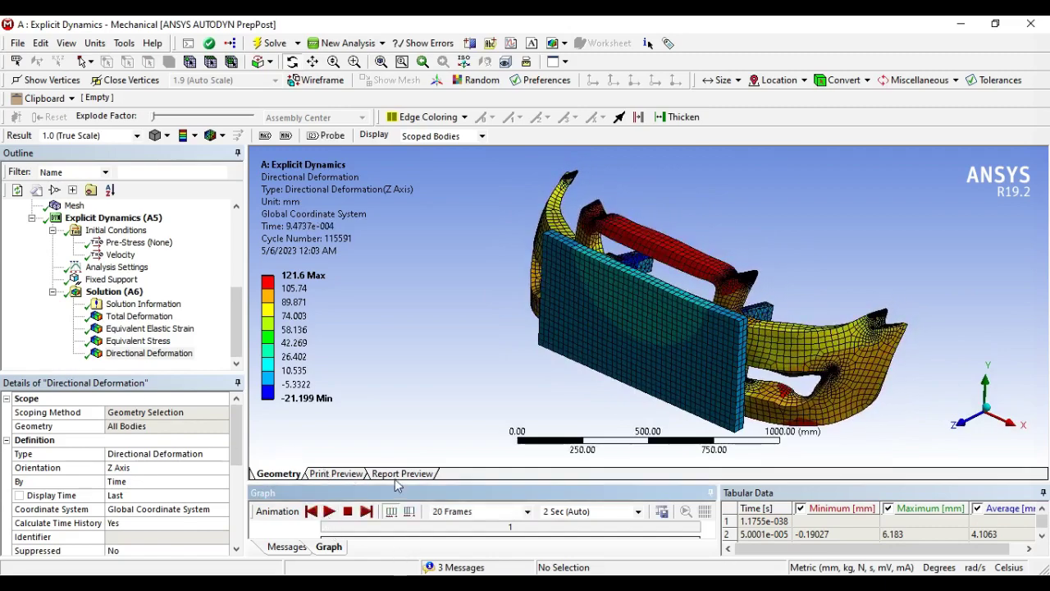
pyautogui.click(398, 474)
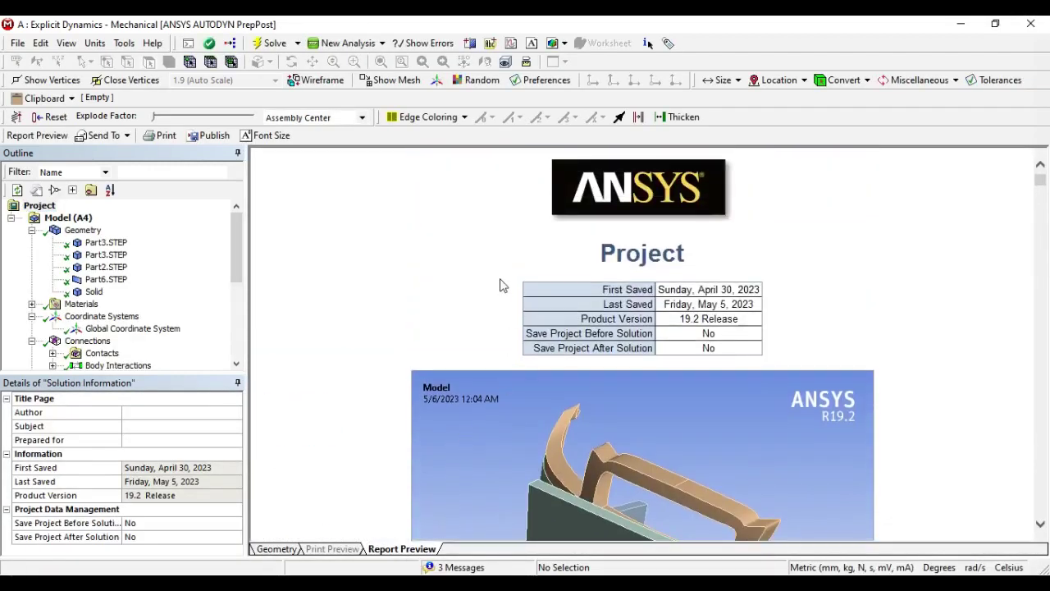
# Switch from the report to the Geometry view and back to Report Preview
pyautogui.scroll(-3, 499, 281)
pyautogui.scroll(3, 493, 296)
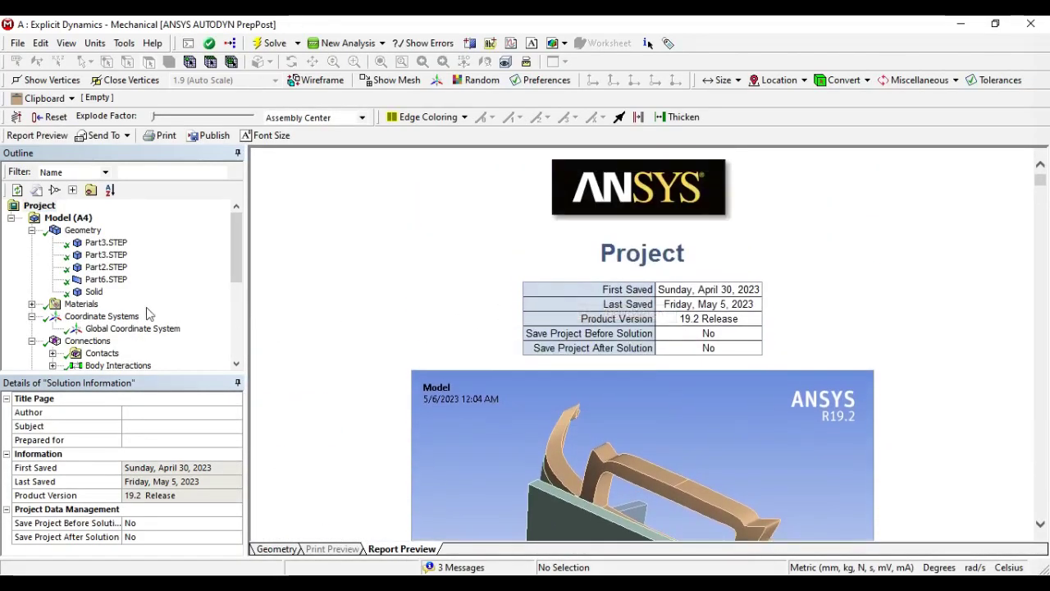
pyautogui.click(279, 549)
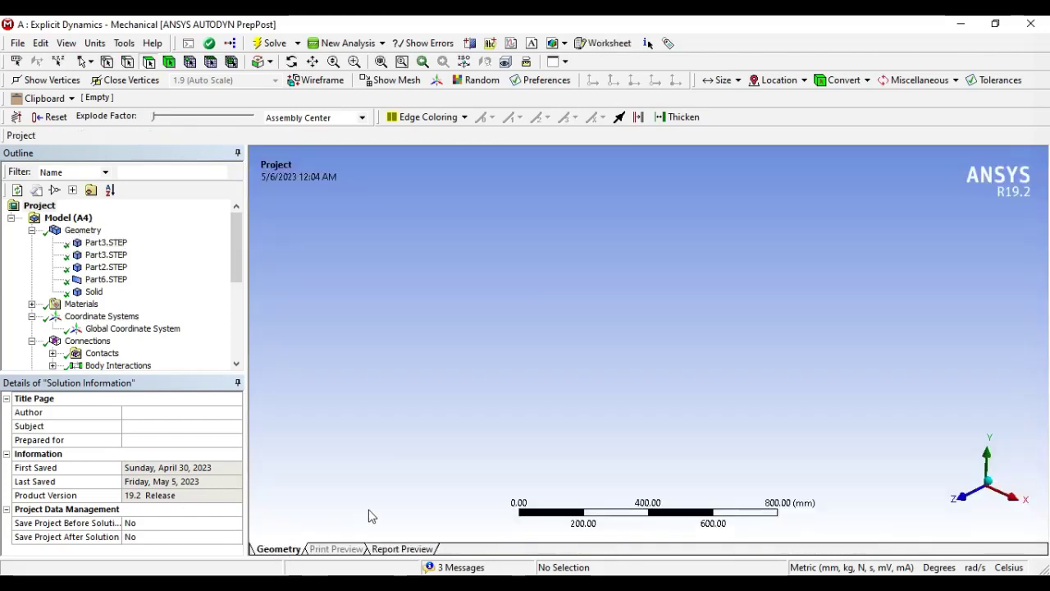
pyautogui.click(402, 549)
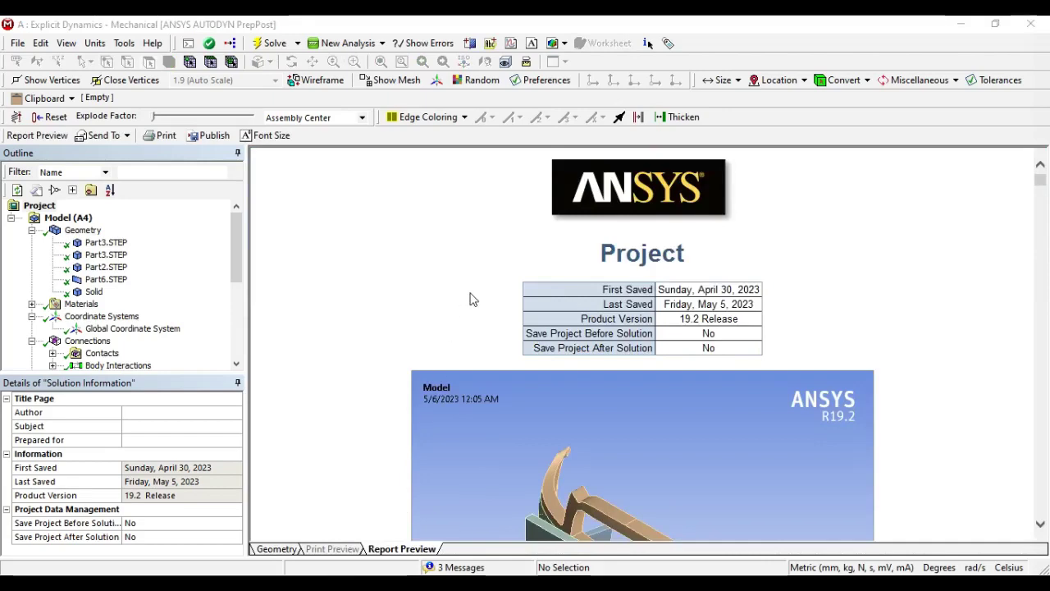
# Scroll past the geometry, contact and initial-condition tables to the energy-versus-time Figure 1
pyautogui.scroll(-1, 473, 300)
pyautogui.scroll(-2, 472, 300)
pyautogui.scroll(-3, 473, 303)
pyautogui.scroll(-1, 474, 310)
pyautogui.scroll(3, 473, 310)
pyautogui.scroll(2, 473, 304)
pyautogui.scroll(-2, 473, 304)
pyautogui.scroll(-4, 475, 316)
pyautogui.scroll(-3, 476, 321)
pyautogui.scroll(-2, 476, 323)
pyautogui.scroll(-3, 475, 326)
pyautogui.scroll(-1, 476, 330)
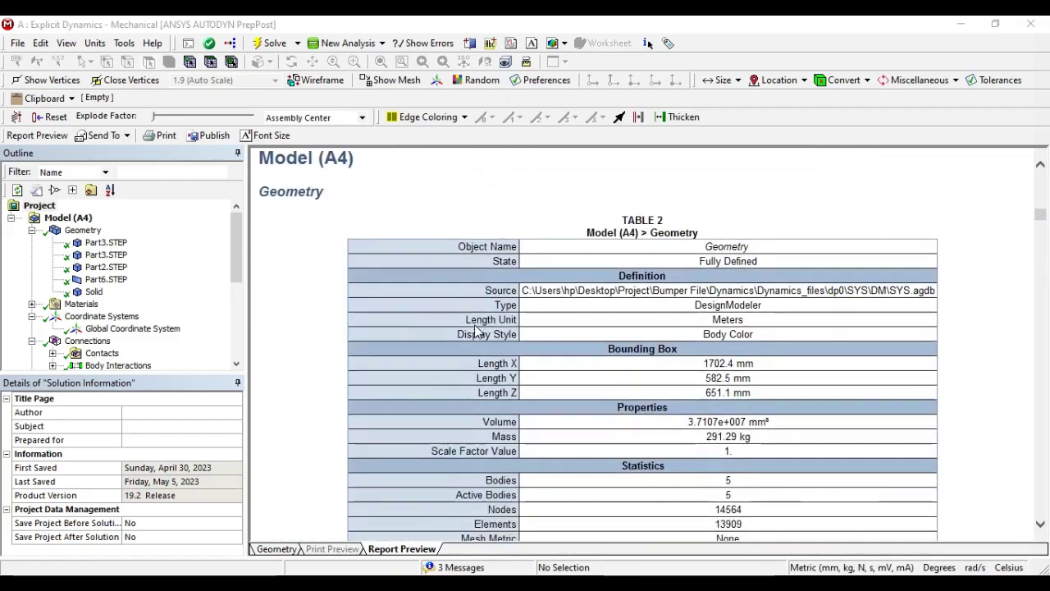
pyautogui.scroll(-3, 475, 332)
pyautogui.scroll(-2, 479, 339)
pyautogui.scroll(-5, 482, 352)
pyautogui.scroll(-3, 484, 369)
pyautogui.scroll(-5, 488, 374)
pyautogui.scroll(-4, 494, 379)
pyautogui.scroll(-4, 541, 394)
pyautogui.scroll(-4, 582, 406)
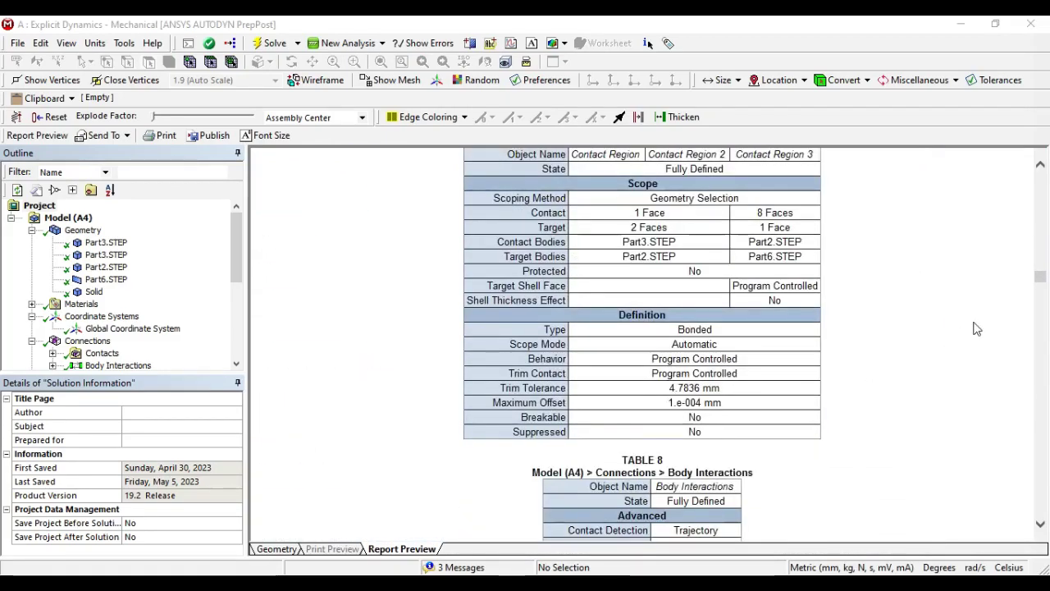
pyautogui.moveTo(1043, 283); pyautogui.dragTo(1048, 386)
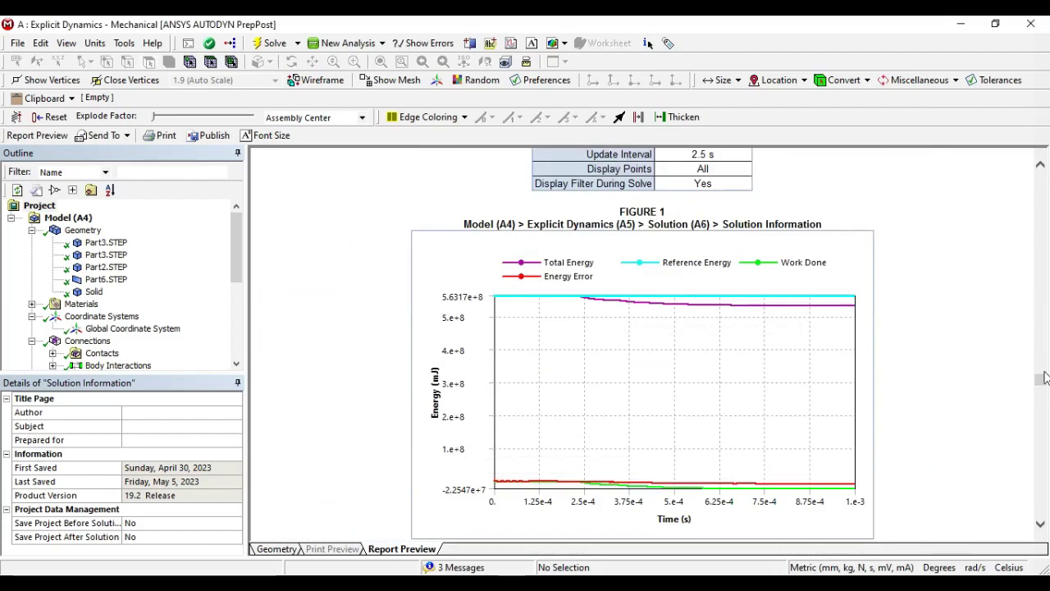
# Scroll through report Figures 2–3 and the Structural Steel material tables, then return to Geometry
pyautogui.moveTo(1047, 379); pyautogui.dragTo(1046, 411)
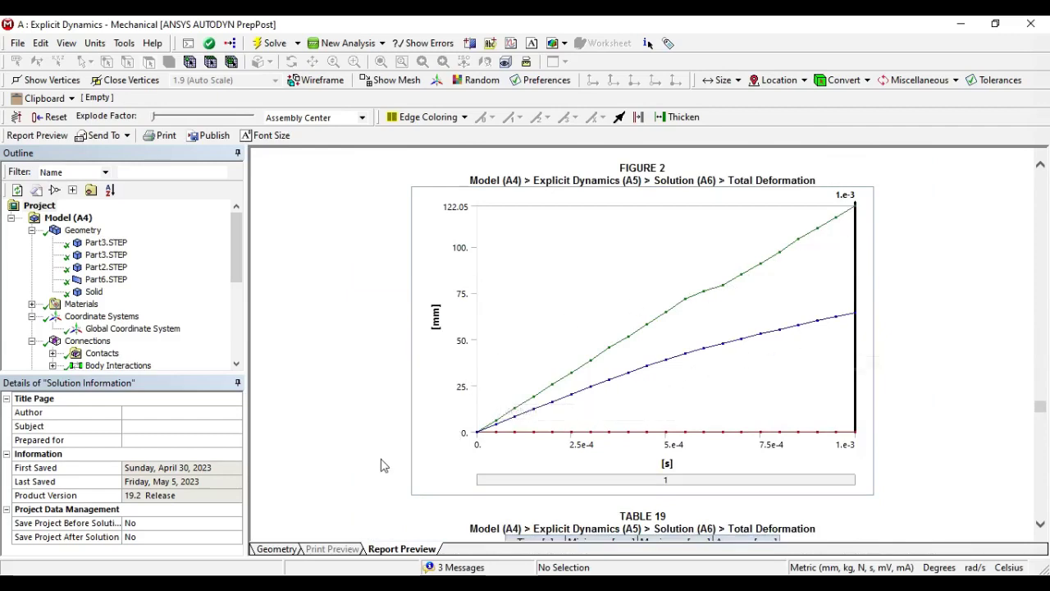
pyautogui.moveTo(1039, 411)
pyautogui.mouseDown()
pyautogui.moveTo(1038, 437)
pyautogui.moveTo(1039, 425)
pyautogui.mouseUp()
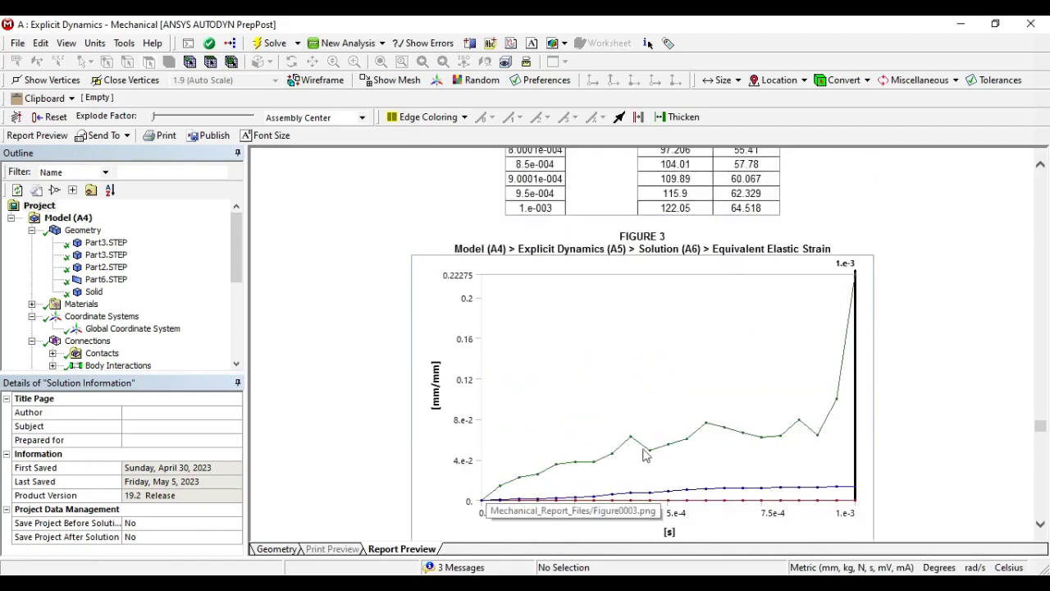
pyautogui.moveTo(1038, 425); pyautogui.dragTo(1039, 461)
pyautogui.scroll(-2, 808, 443)
pyautogui.scroll(-3, 808, 443)
pyautogui.scroll(-2, 946, 450)
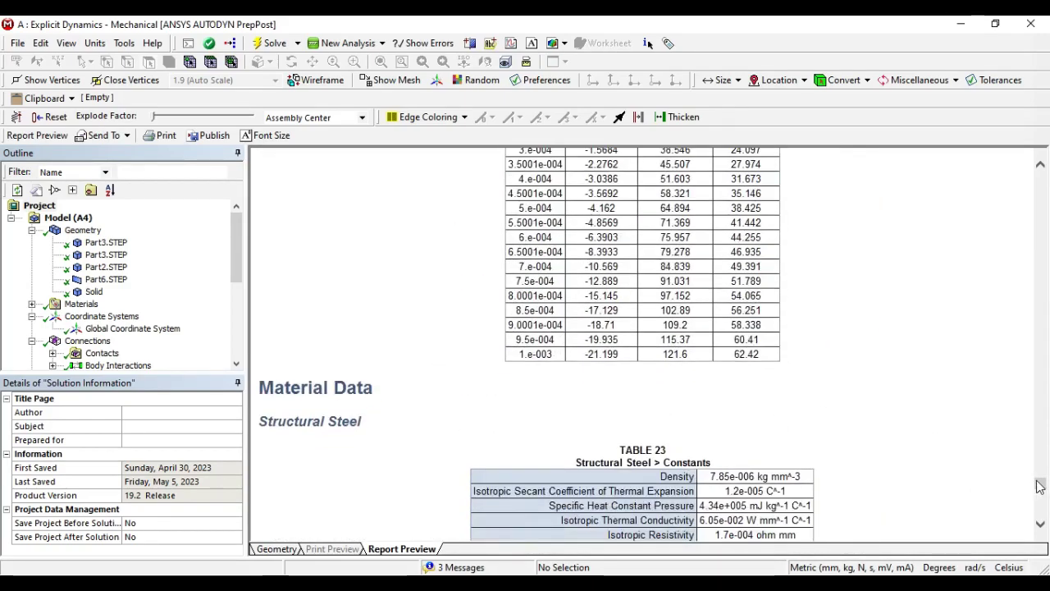
pyautogui.moveTo(1040, 486); pyautogui.dragTo(1040, 516)
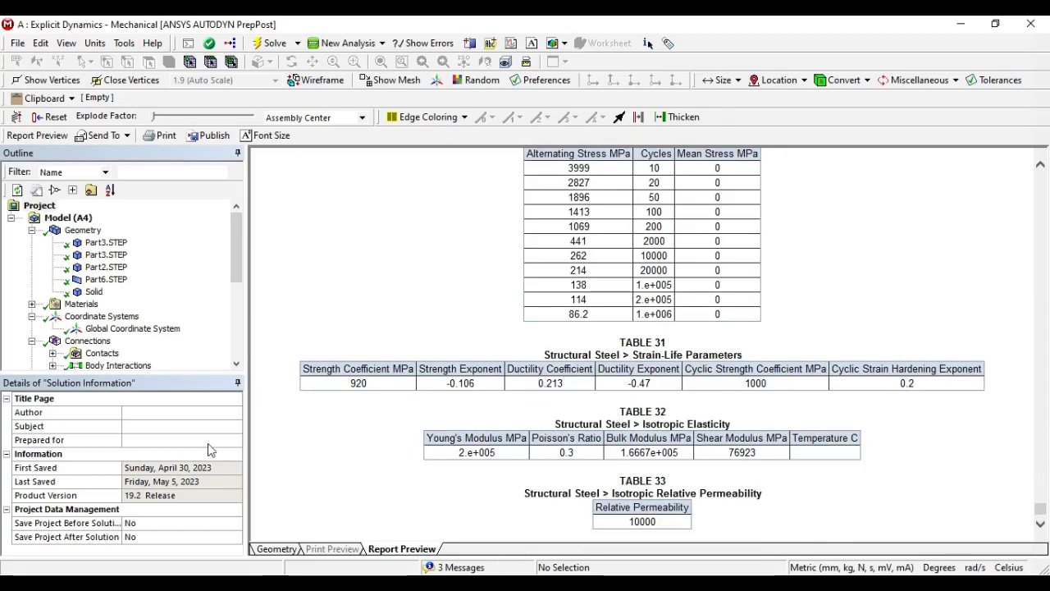
pyautogui.scroll(2, 497, 417)
pyautogui.scroll(1, 493, 418)
pyautogui.scroll(-1, 487, 417)
pyautogui.click(268, 550)
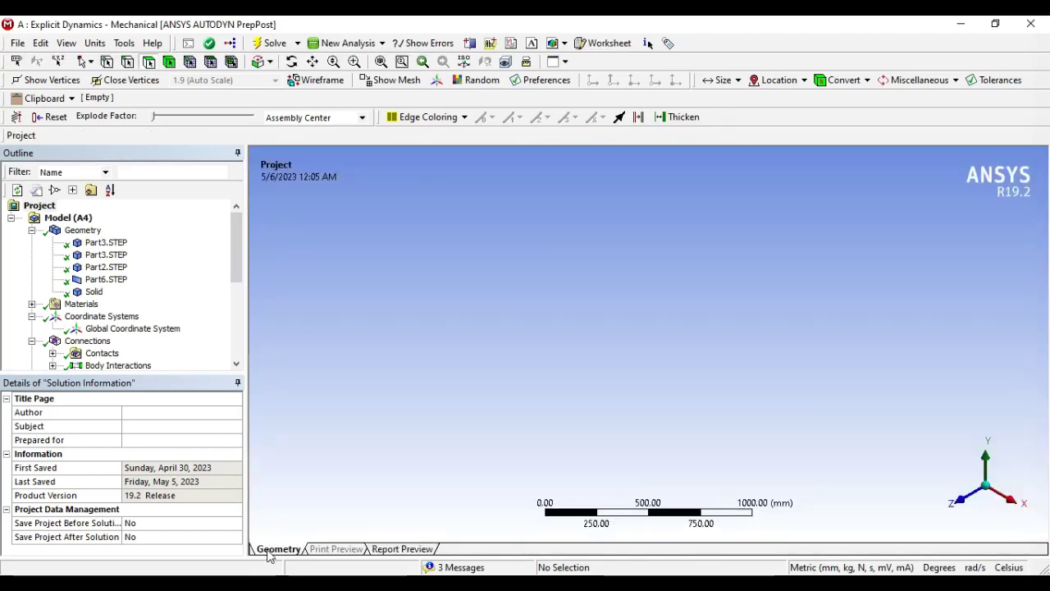
# Show a print preview of the Total Deformation result and scroll through the page
pyautogui.scroll(-4, 115, 361)
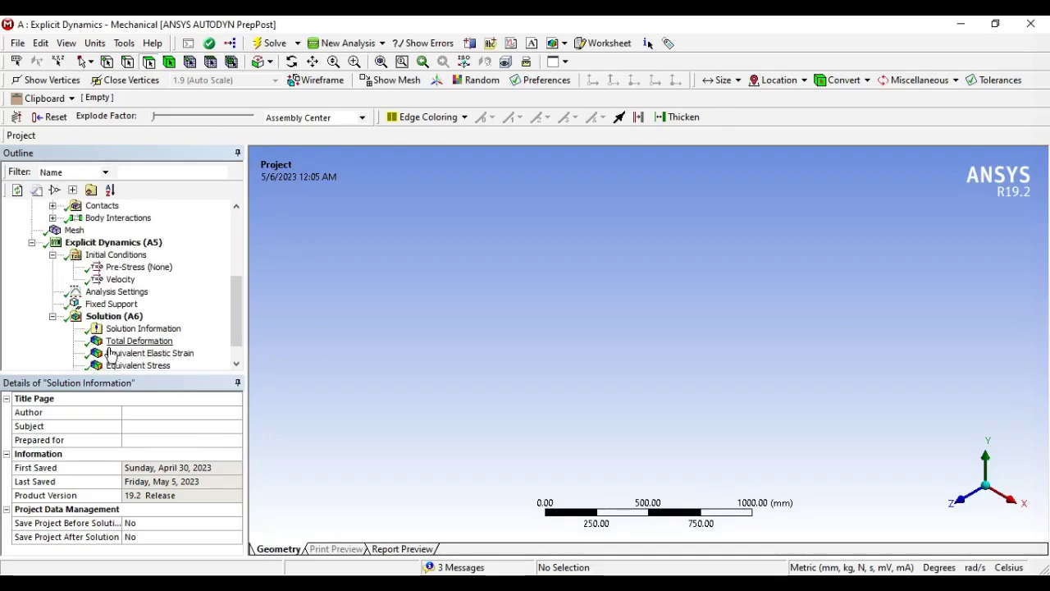
pyautogui.click(119, 343)
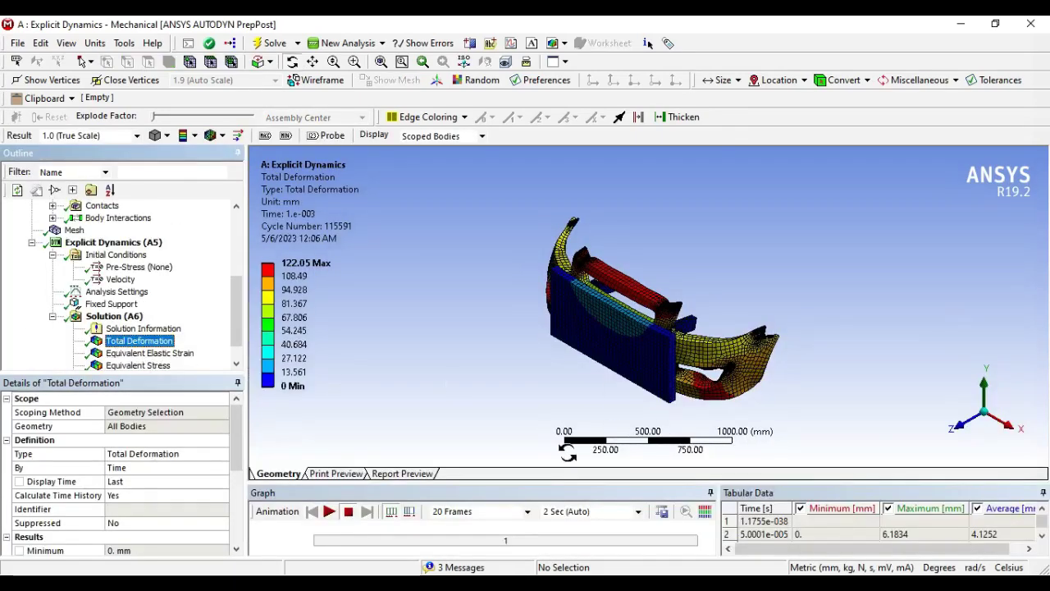
pyautogui.click(336, 474)
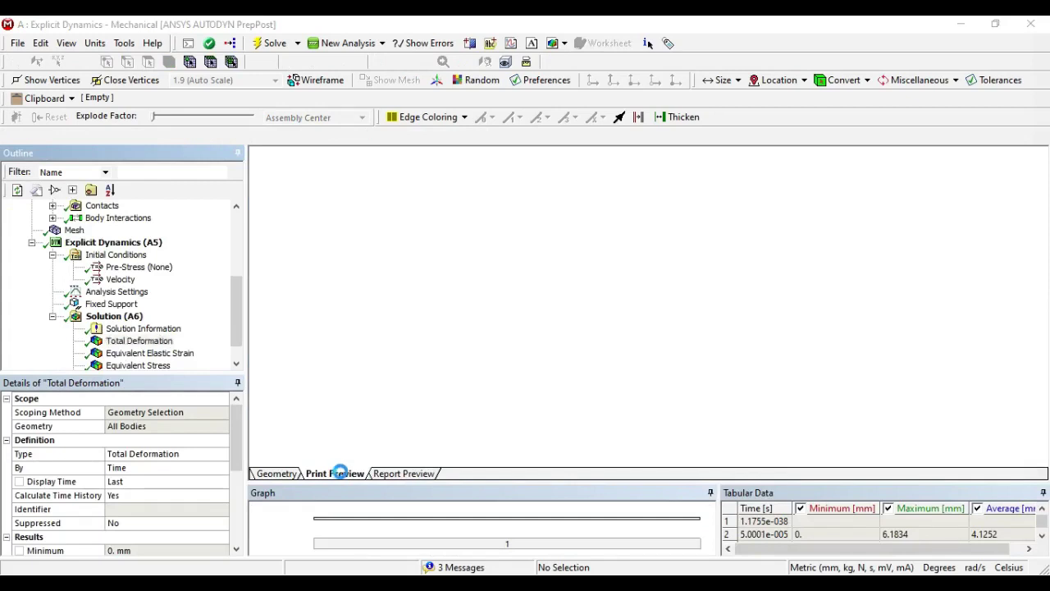
pyautogui.scroll(-3, 695, 337)
pyautogui.scroll(-3, 682, 336)
pyautogui.scroll(-4, 669, 336)
pyautogui.scroll(8, 648, 338)
pyautogui.scroll(-3, 564, 351)
pyautogui.scroll(4, 564, 351)
pyautogui.scroll(-5, 560, 365)
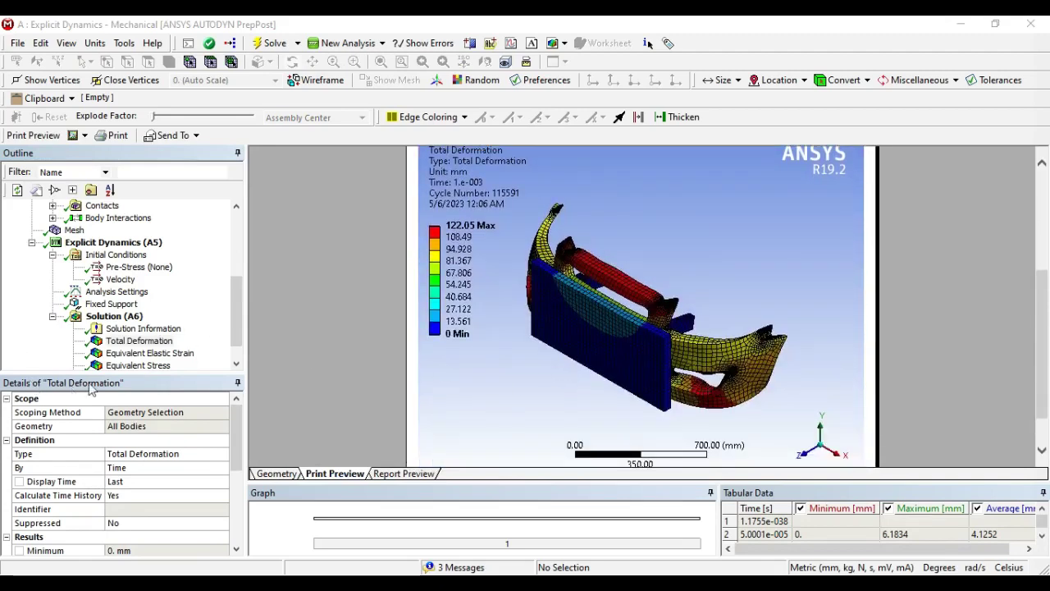
# Print-preview the Equivalent Elastic Strain result, ranging 0.00019339 to 0.22275 mm/mm
pyautogui.click(136, 355)
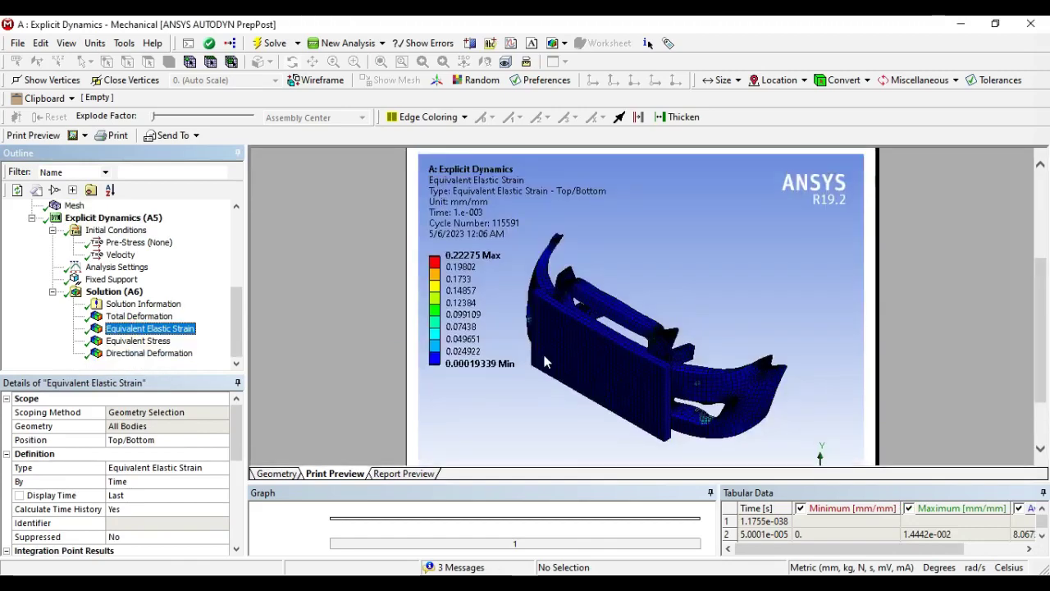
pyautogui.scroll(2, 544, 361)
pyautogui.scroll(3, 543, 350)
pyautogui.scroll(-4, 543, 350)
pyautogui.scroll(-3, 542, 350)
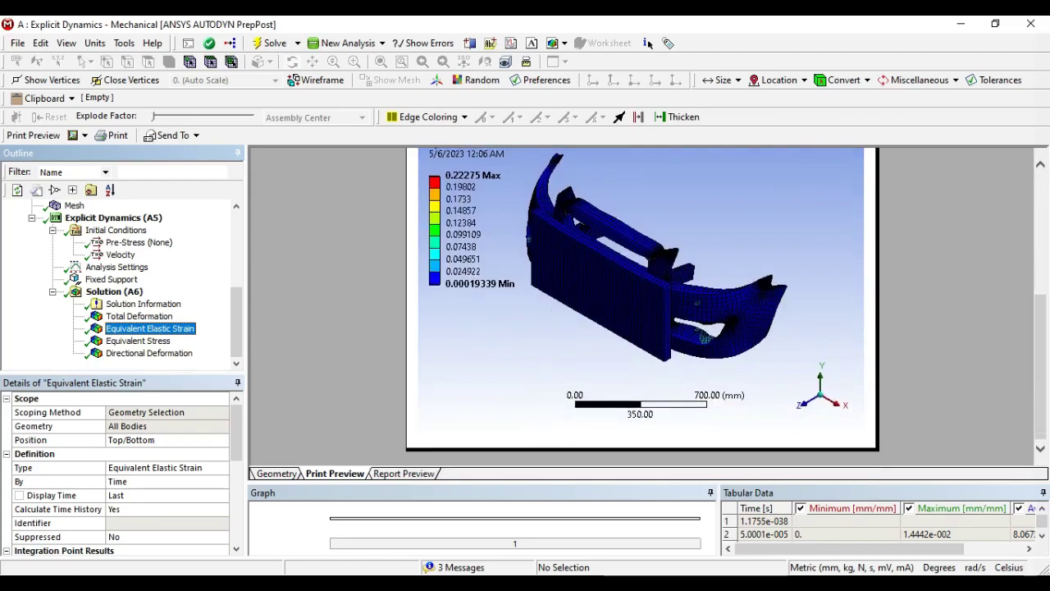